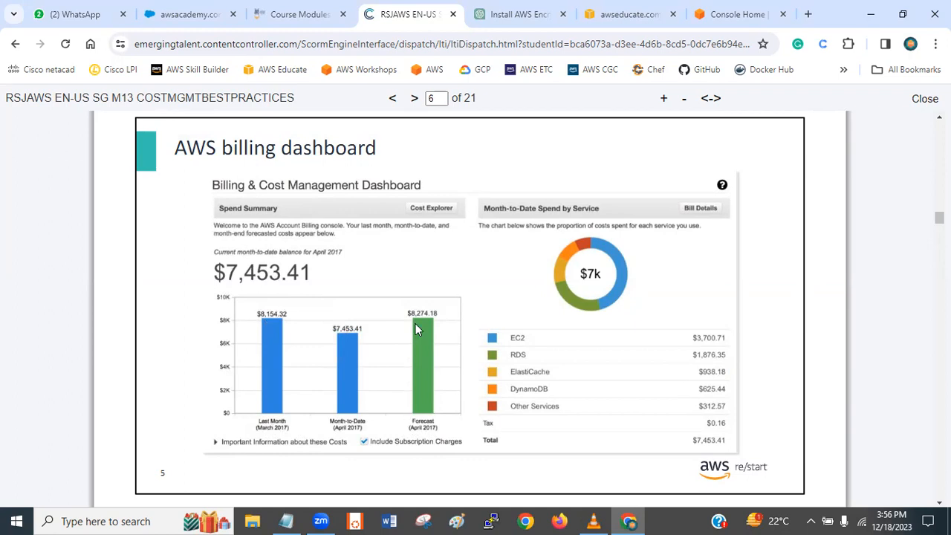
Step: Switch to the AWS console, search the services for "bill" and open Billing and Cost Management
{"action": "left_click", "coordinate": [706, 7]}
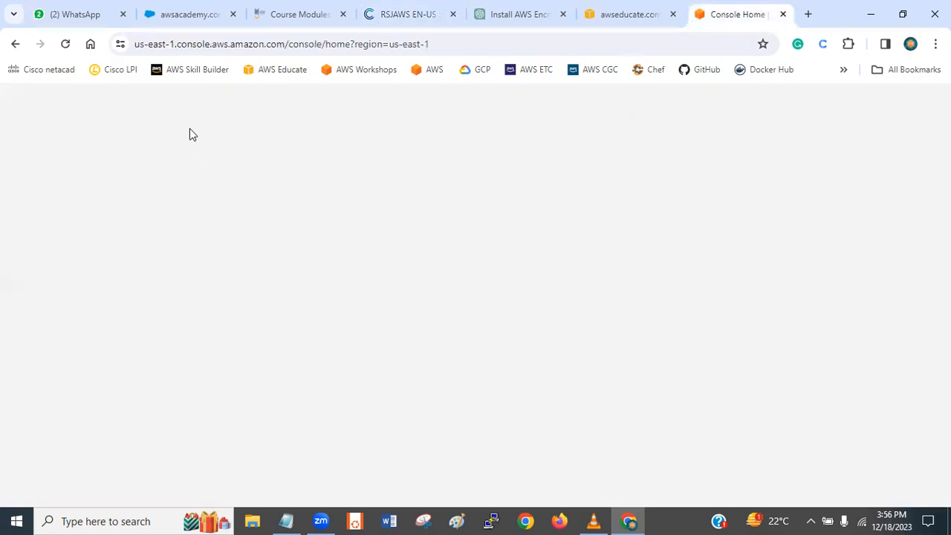
{"action": "left_click", "coordinate": [198, 92]}
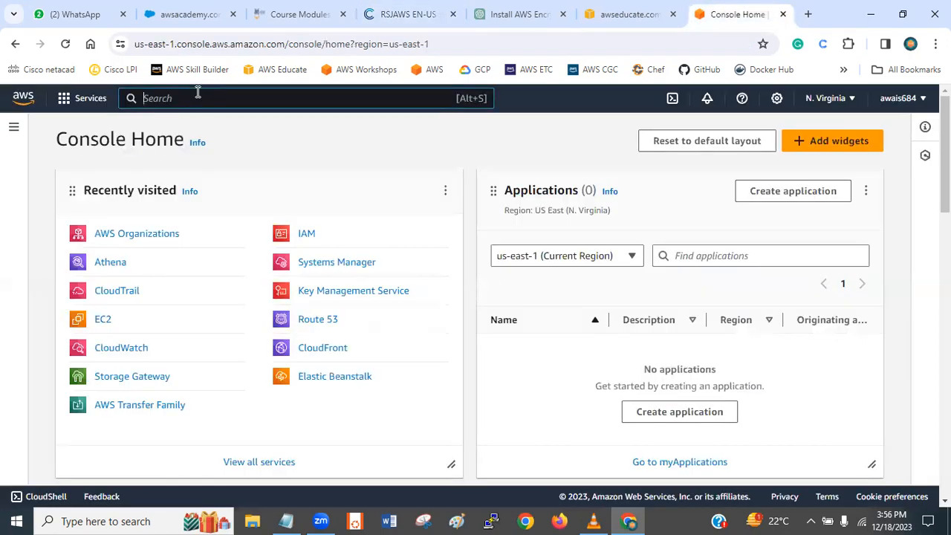
{"action": "type", "text": "bill"}
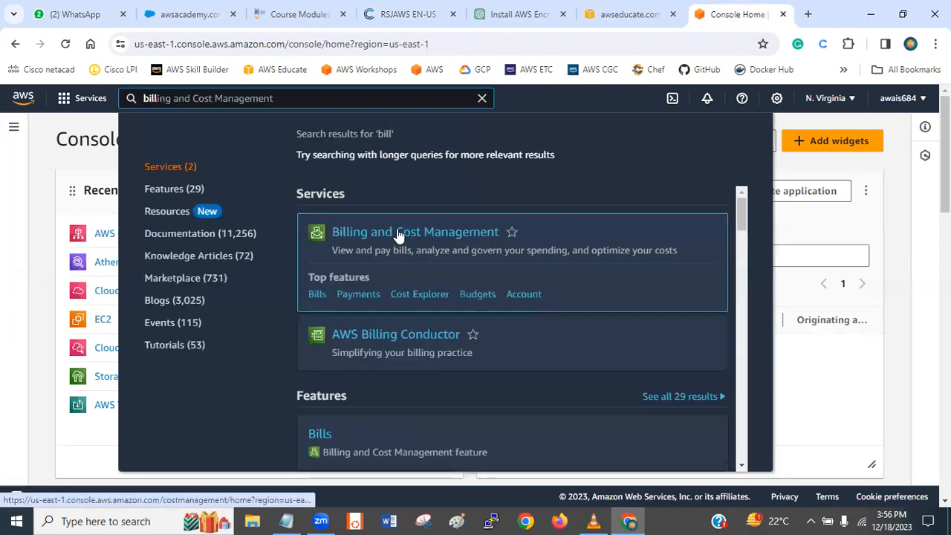
{"action": "left_click", "coordinate": [397, 233]}
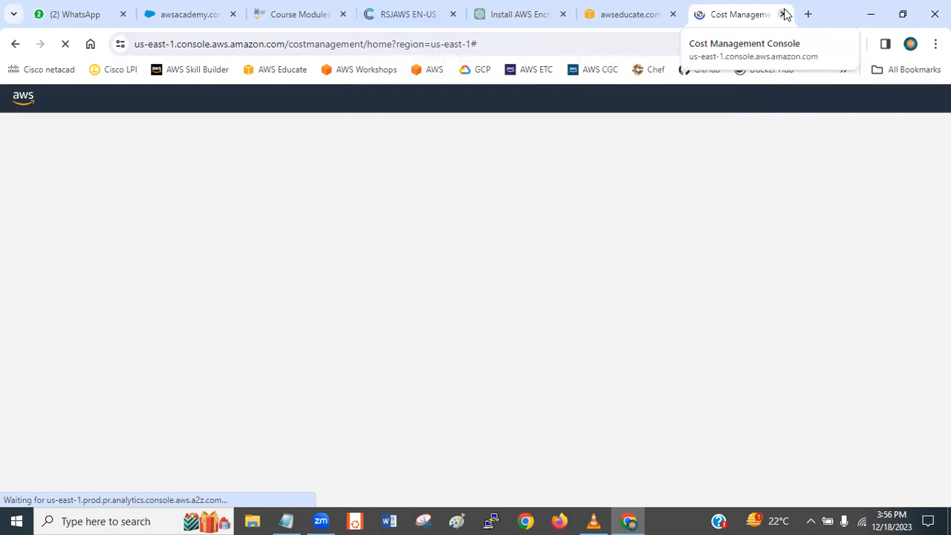
Step: Return to the course slides and read the AWS billing dashboard notes through to the AWS Bills slide
{"action": "left_click", "coordinate": [409, 16]}
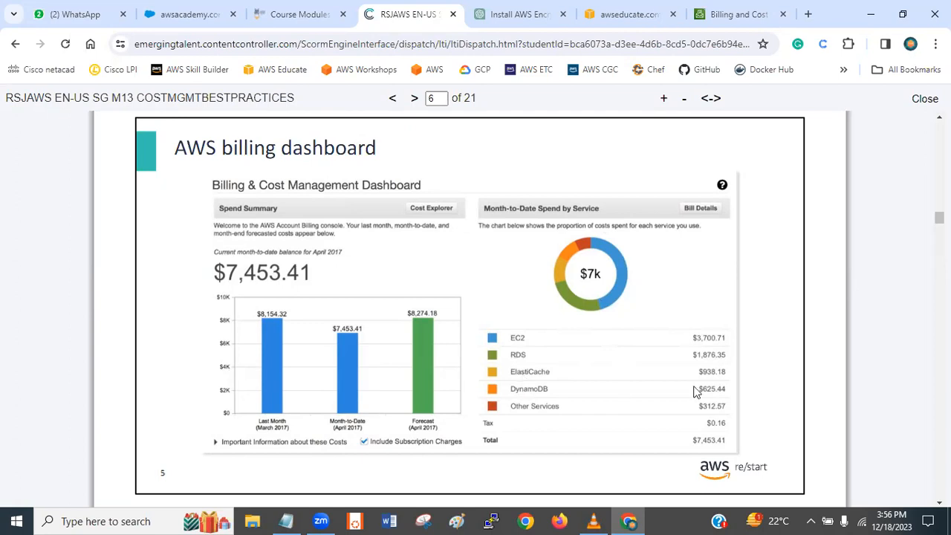
{"action": "scroll", "coordinate": [710, 392], "scroll_direction": "down", "scroll_amount": 1}
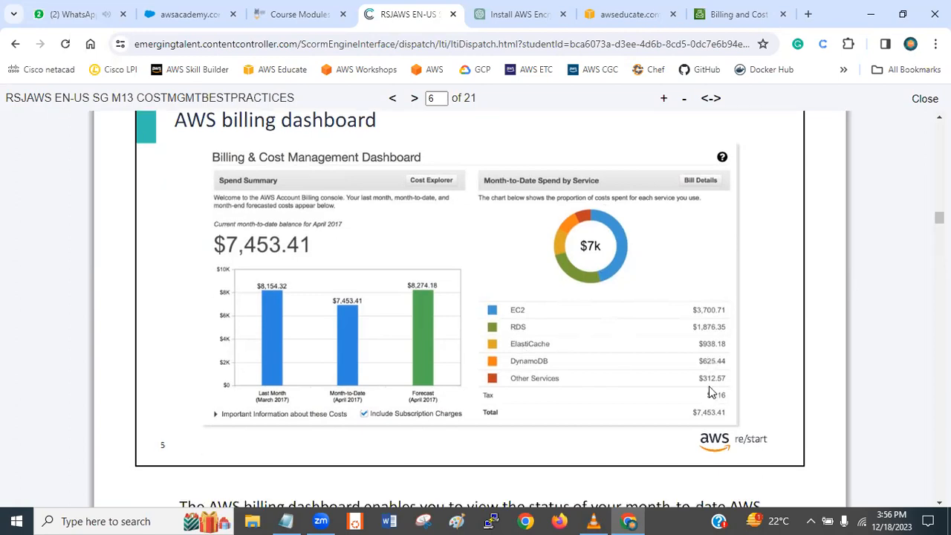
{"action": "scroll", "coordinate": [711, 392], "scroll_direction": "down", "scroll_amount": 5}
{"action": "scroll", "coordinate": [711, 392], "scroll_direction": "down", "scroll_amount": 1}
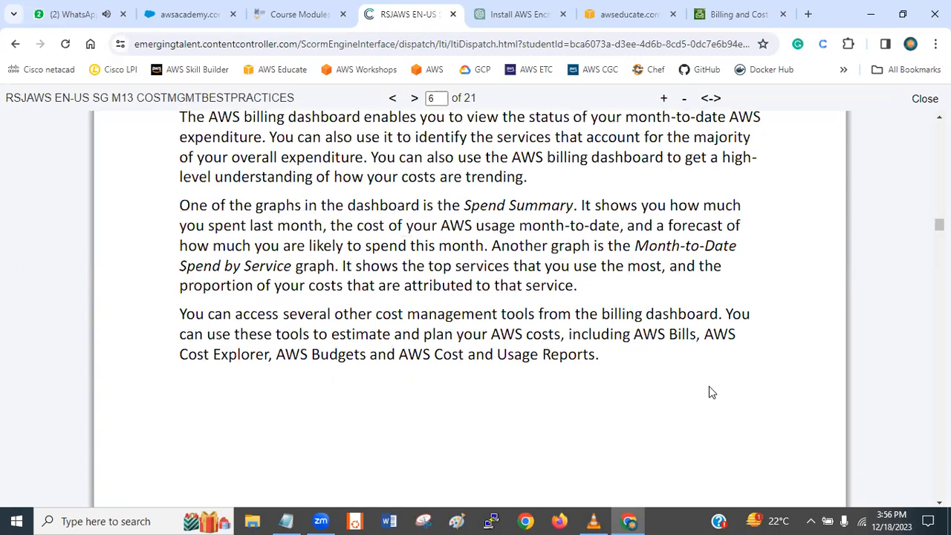
{"action": "scroll", "coordinate": [710, 392], "scroll_direction": "down", "scroll_amount": 2}
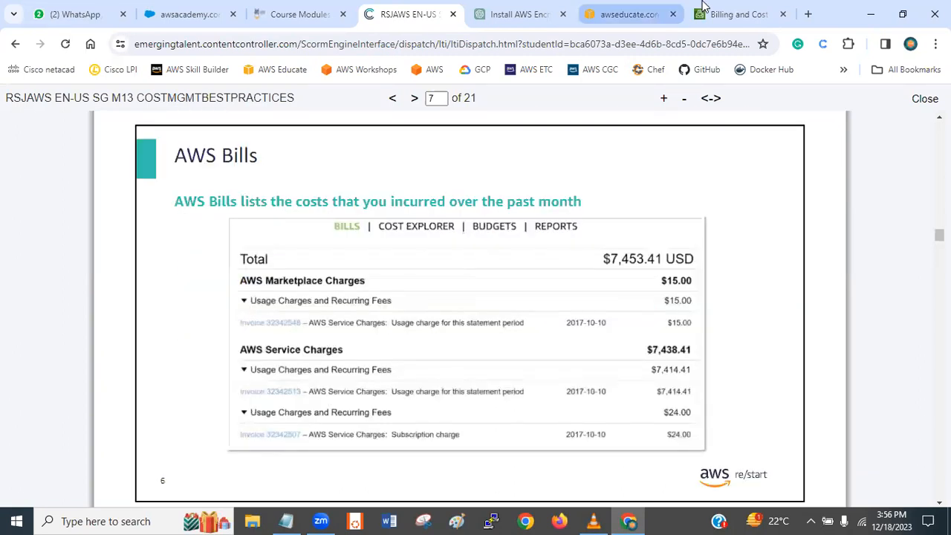
Step: Look over the Billing and Cost Management home page in the AWS console and dismiss the combined-console notice
{"action": "left_click", "coordinate": [738, 14]}
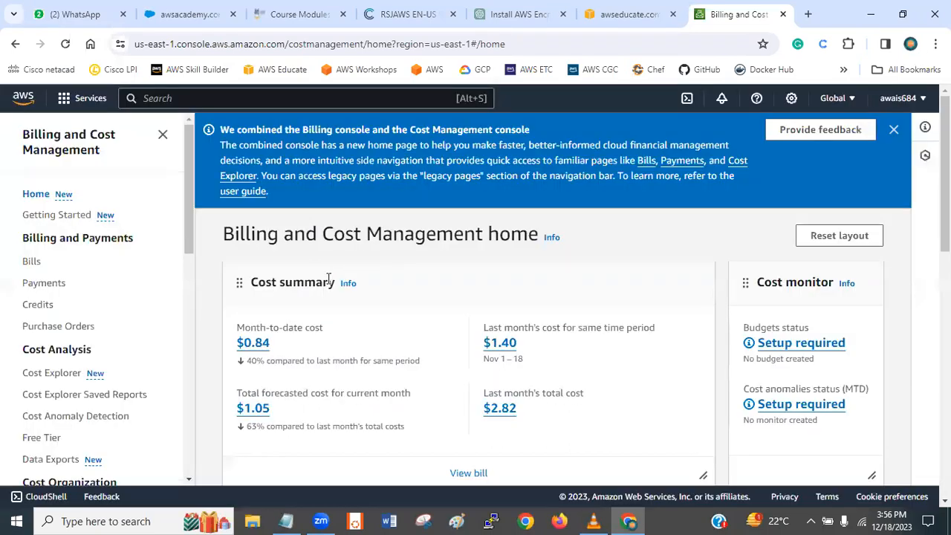
{"action": "scroll", "coordinate": [553, 342], "scroll_direction": "down", "scroll_amount": 4}
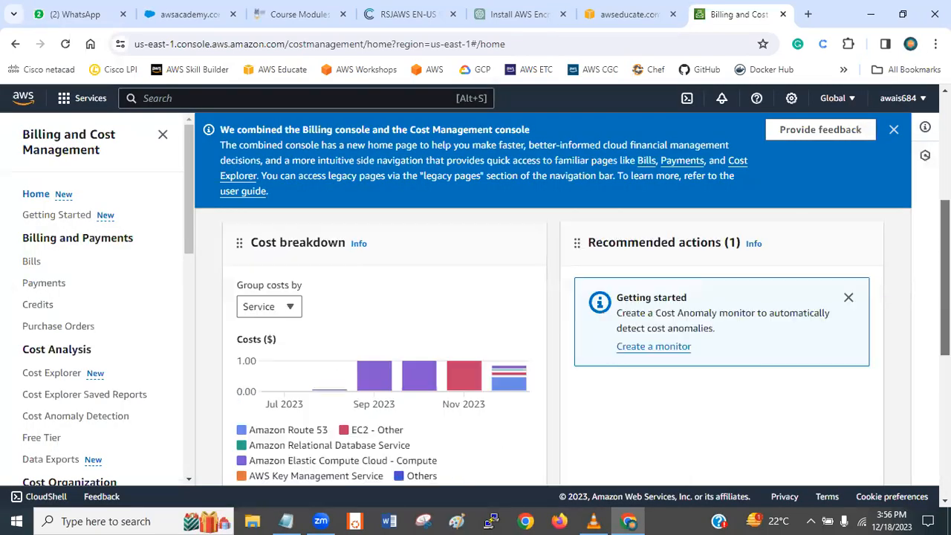
{"action": "scroll", "coordinate": [552, 341], "scroll_direction": "down", "scroll_amount": 1}
{"action": "scroll", "coordinate": [552, 342], "scroll_direction": "down", "scroll_amount": 3}
{"action": "scroll", "coordinate": [553, 342], "scroll_direction": "up", "scroll_amount": 7}
{"action": "scroll", "coordinate": [553, 341], "scroll_direction": "up", "scroll_amount": 2}
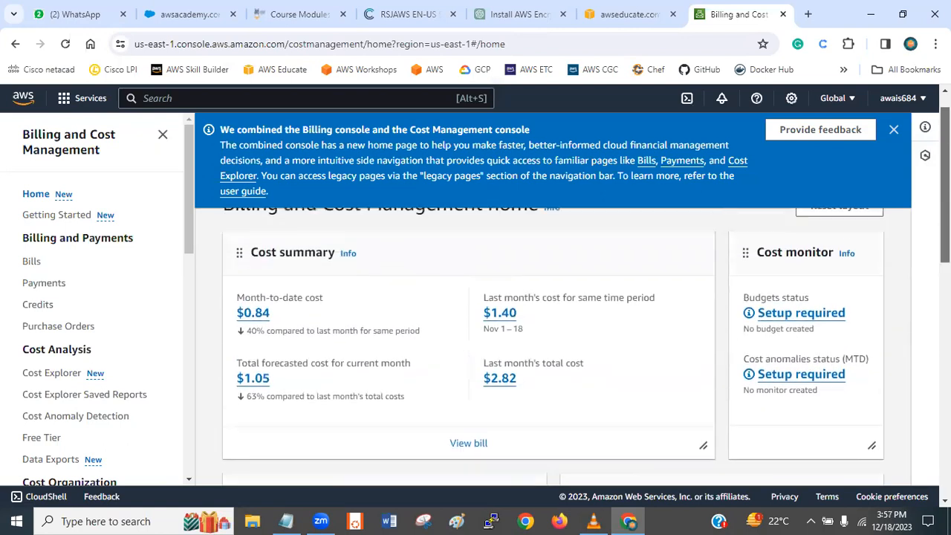
{"action": "left_click", "coordinate": [895, 131]}
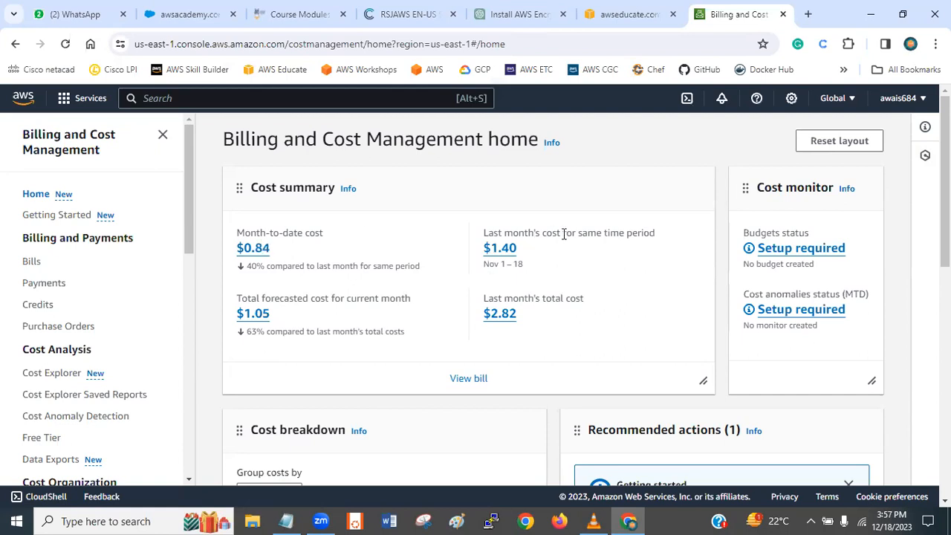
Step: Highlight the total forecasted cost label for the current month and examine the cost breakdown chart by service
{"action": "left_click_drag", "start_coordinate": [236, 298], "coordinate": [405, 295]}
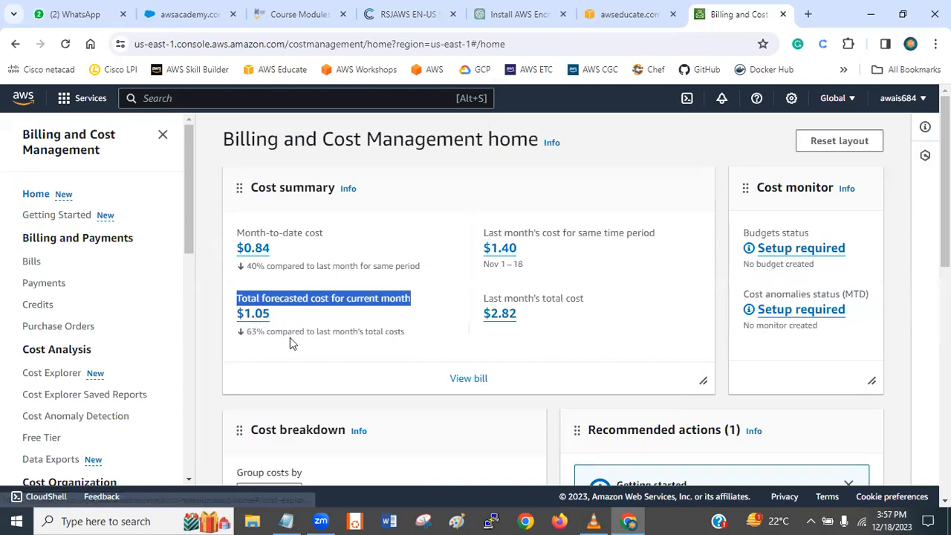
{"action": "scroll", "coordinate": [550, 298], "scroll_direction": "down", "scroll_amount": 4}
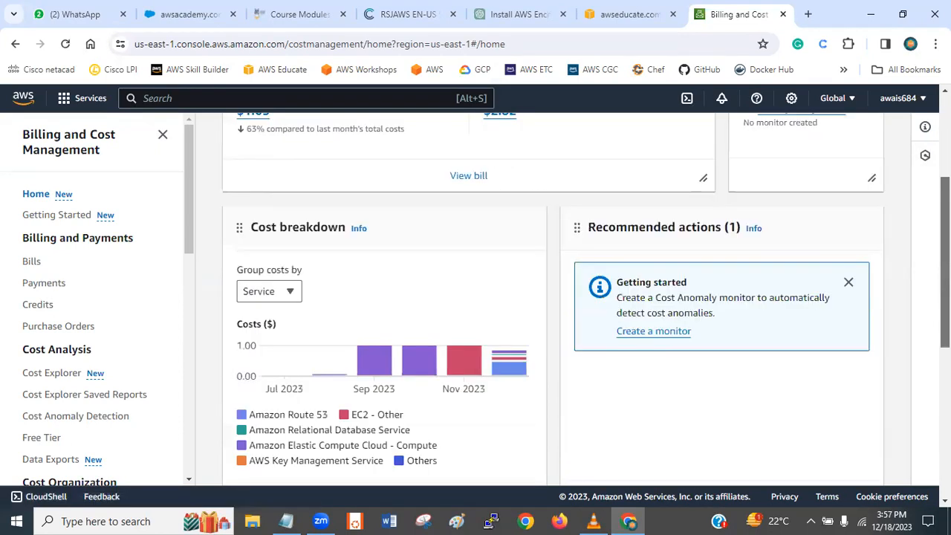
{"action": "scroll", "coordinate": [414, 354], "scroll_direction": "up", "scroll_amount": 1}
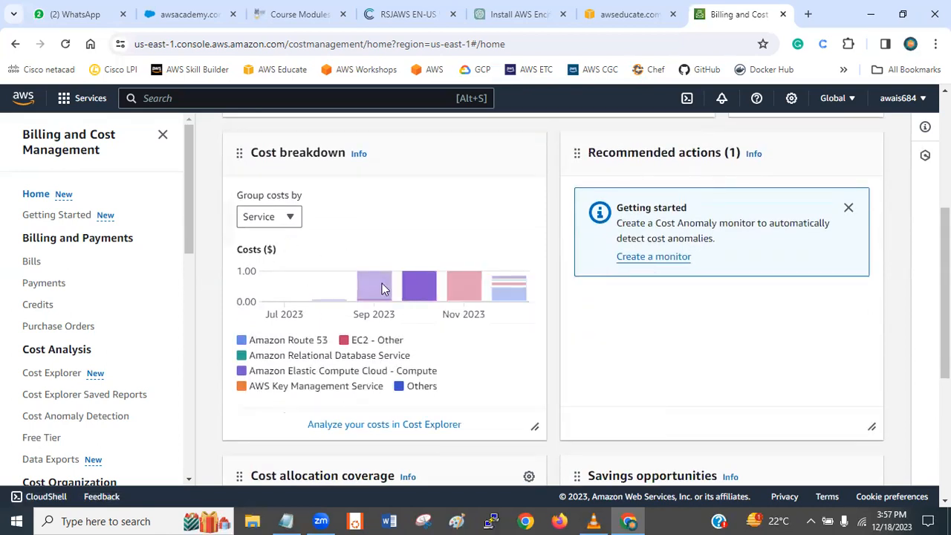
Step: View the Getting Started page of Billing and Cost Management and open the Bills page
{"action": "left_click", "coordinate": [67, 220]}
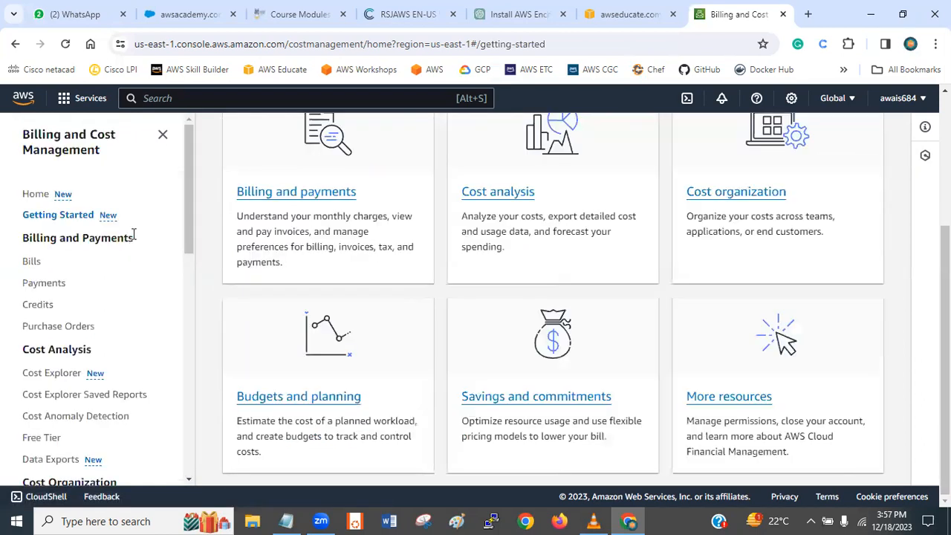
{"action": "scroll", "coordinate": [549, 297], "scroll_direction": "up", "scroll_amount": 2}
{"action": "scroll", "coordinate": [550, 297], "scroll_direction": "down", "scroll_amount": 2}
{"action": "left_click", "coordinate": [30, 266]}
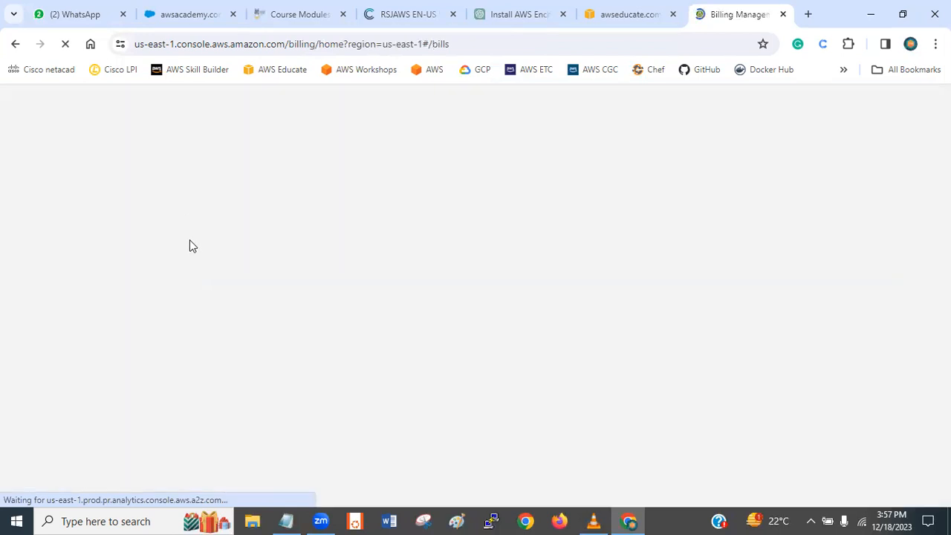
Step: Check the AWS Bills course slide, return to the console and look through the Billing and Cost Management navigation entries
{"action": "left_click", "coordinate": [383, 15]}
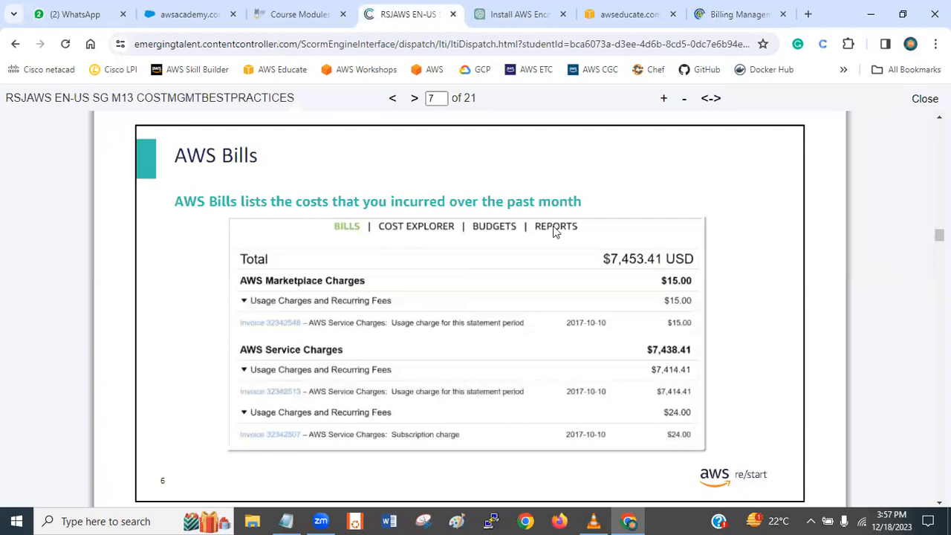
{"action": "left_click", "coordinate": [740, 9]}
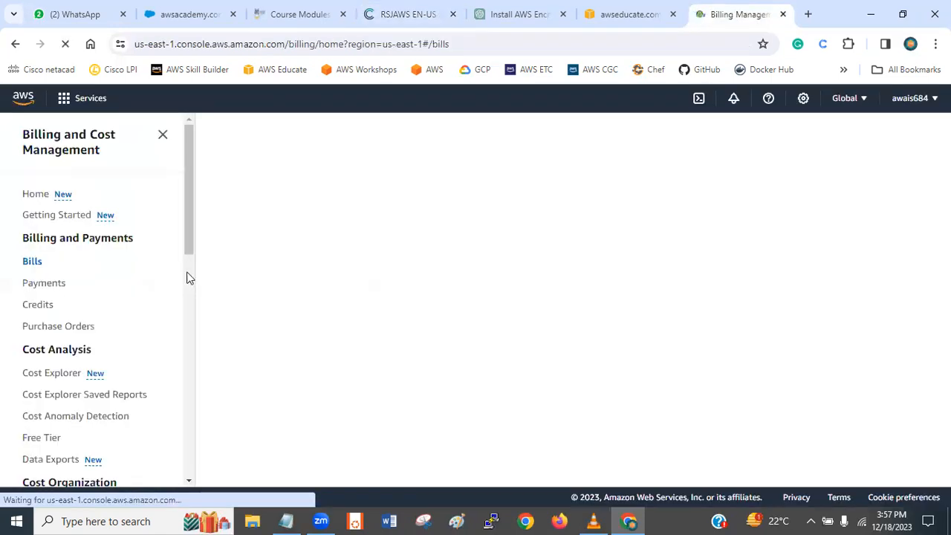
{"action": "scroll", "coordinate": [189, 297], "scroll_direction": "down", "scroll_amount": 4}
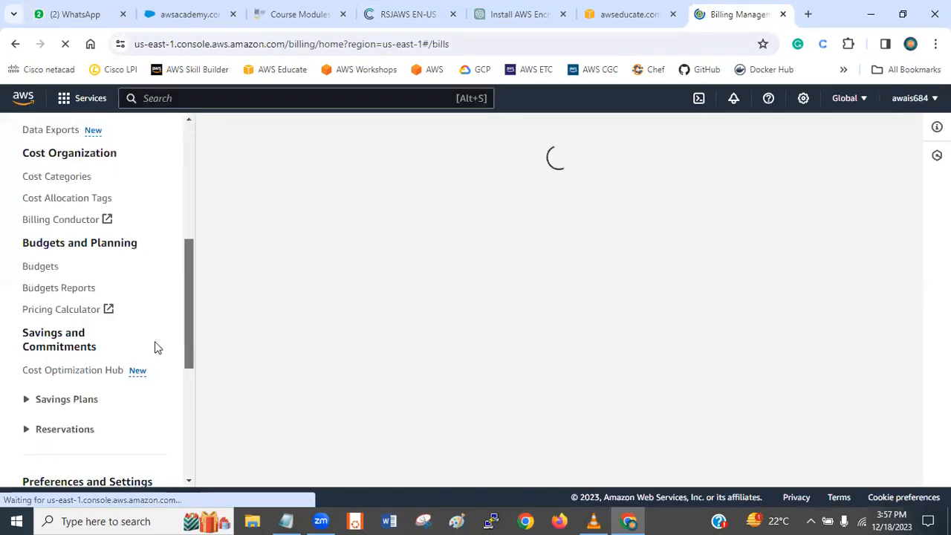
{"action": "scroll", "coordinate": [157, 297], "scroll_direction": "up", "scroll_amount": 3}
{"action": "scroll", "coordinate": [163, 260], "scroll_direction": "down", "scroll_amount": 1}
{"action": "scroll", "coordinate": [166, 264], "scroll_direction": "up", "scroll_amount": 4}
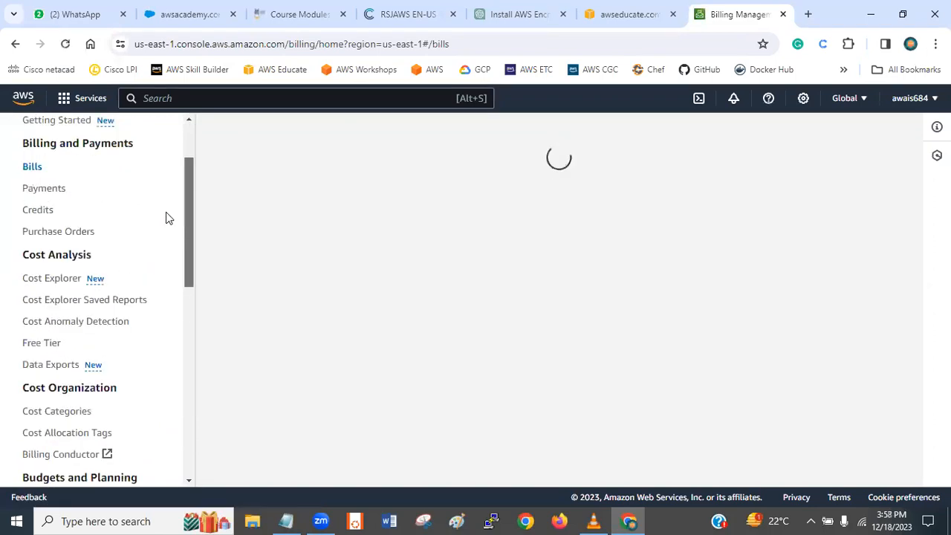
{"action": "scroll", "coordinate": [166, 220], "scroll_direction": "down", "scroll_amount": 1}
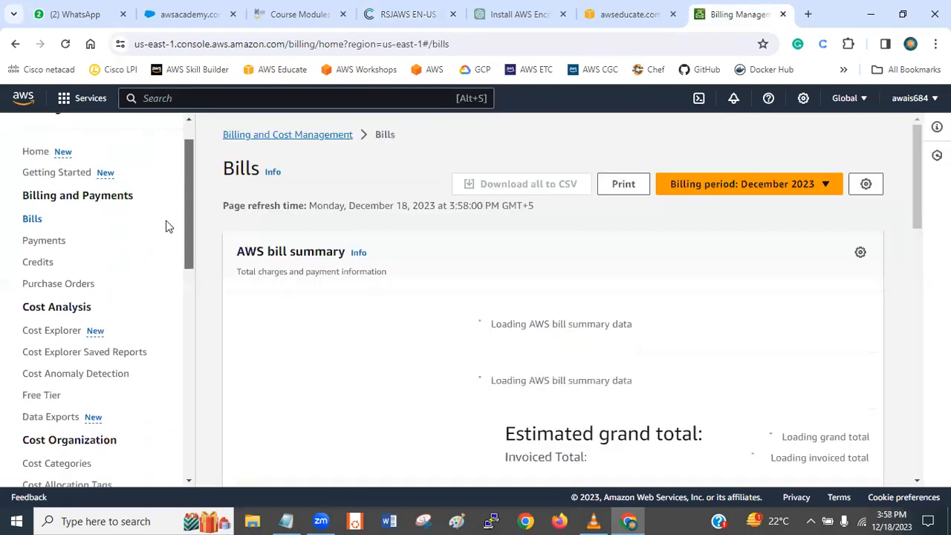
{"action": "scroll", "coordinate": [165, 216], "scroll_direction": "up", "scroll_amount": 1}
{"action": "scroll", "coordinate": [167, 231], "scroll_direction": "down", "scroll_amount": 2}
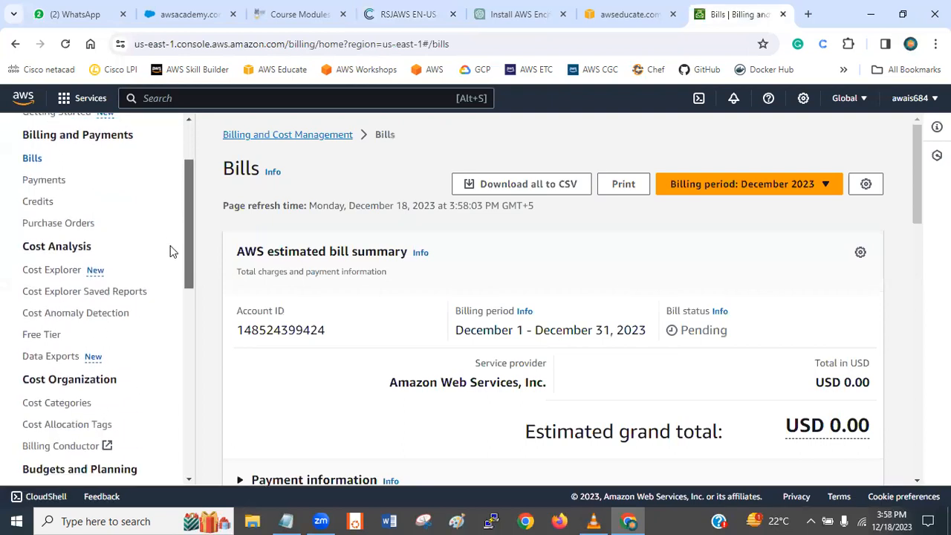
{"action": "left_click_drag", "start_coordinate": [178, 197], "coordinate": [392, 212]}
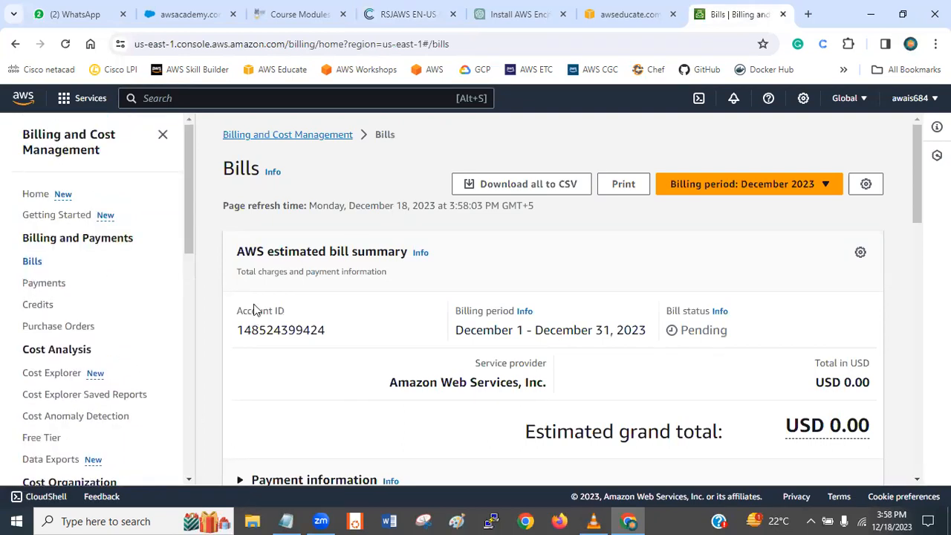
Step: Highlight the account ID label and the billing period dates in the estimated bill summary
{"action": "left_click_drag", "start_coordinate": [350, 316], "coordinate": [247, 310]}
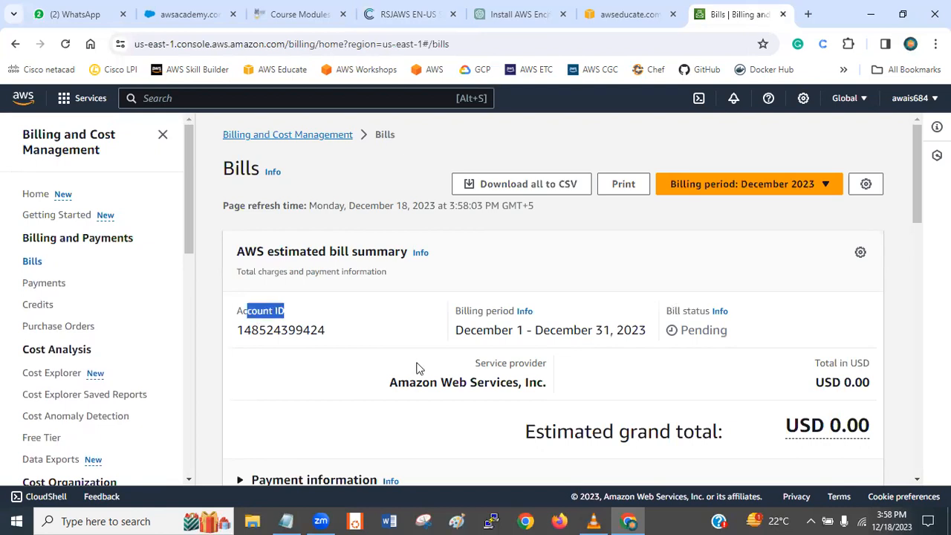
{"action": "double_click", "coordinate": [459, 310]}
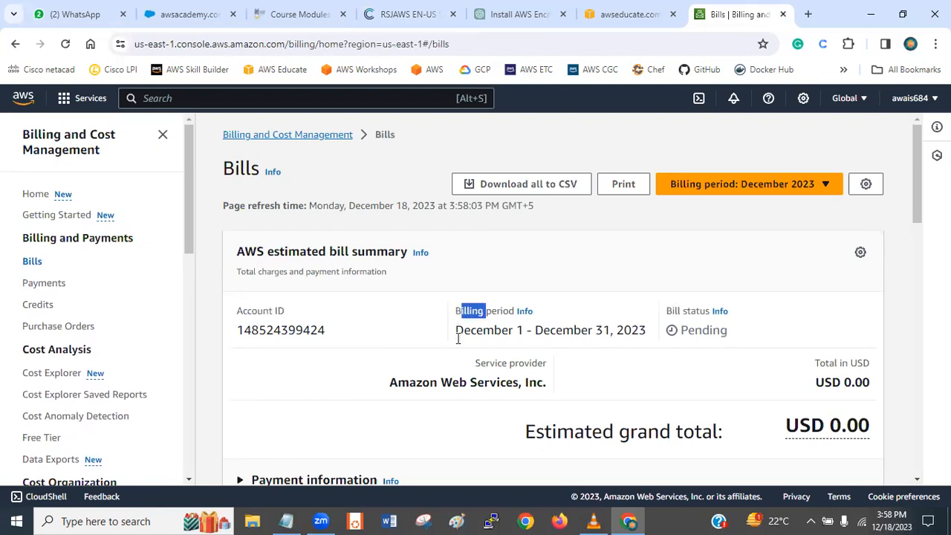
{"action": "left_click_drag", "start_coordinate": [476, 330], "coordinate": [613, 327]}
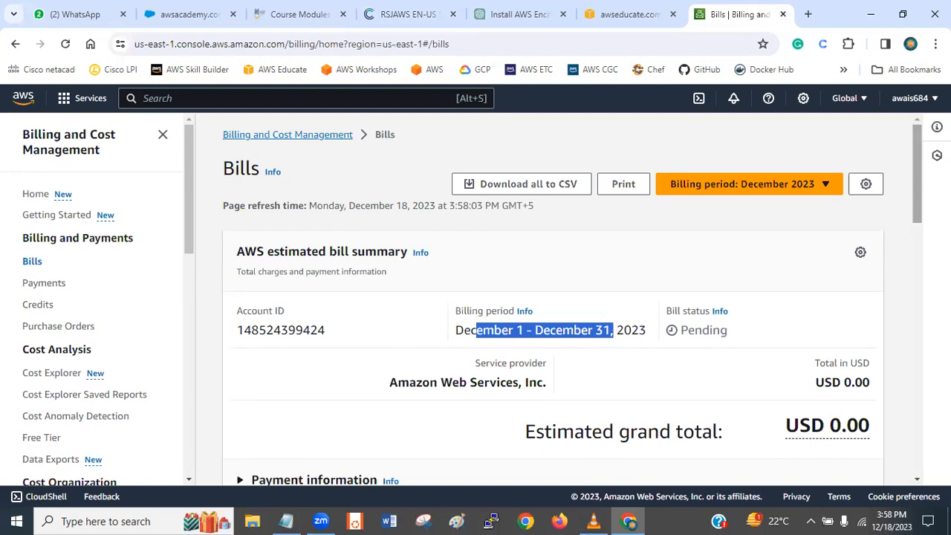
Step: Examine the bill's charges by service and compare them with the charges by account
{"action": "scroll", "coordinate": [917, 179], "scroll_direction": "down", "scroll_amount": 6}
{"action": "scroll", "coordinate": [552, 305], "scroll_direction": "up", "scroll_amount": 1}
{"action": "scroll", "coordinate": [553, 305], "scroll_direction": "down", "scroll_amount": 2}
{"action": "scroll", "coordinate": [553, 304], "scroll_direction": "down", "scroll_amount": 1}
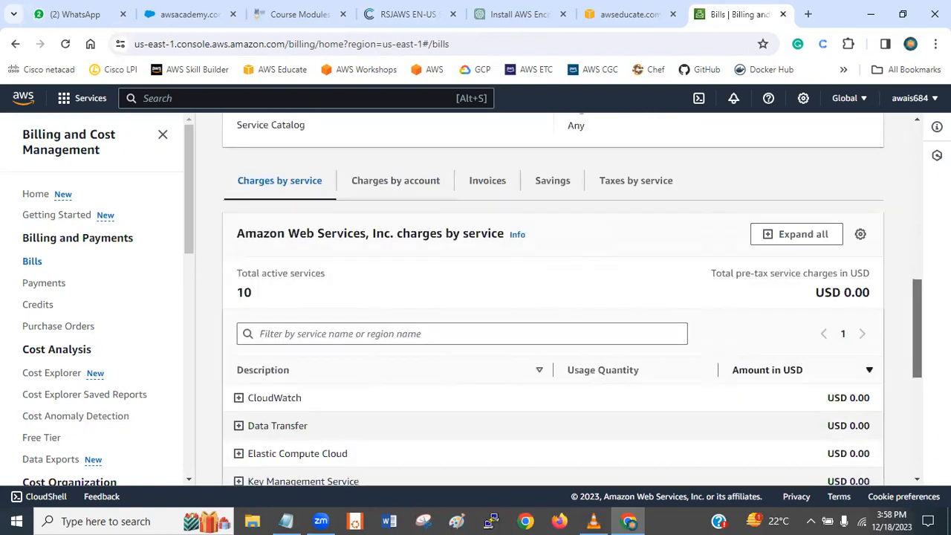
{"action": "left_click", "coordinate": [372, 194]}
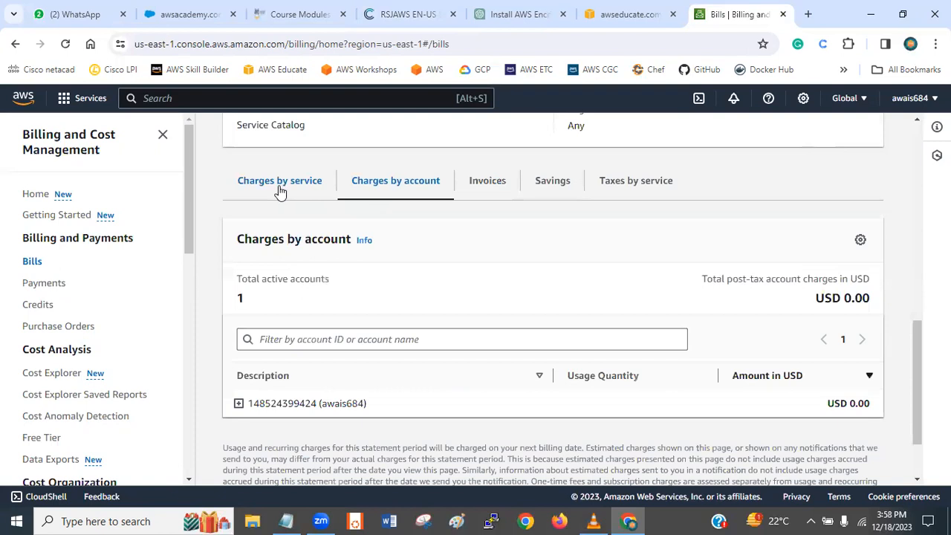
{"action": "left_click", "coordinate": [279, 189]}
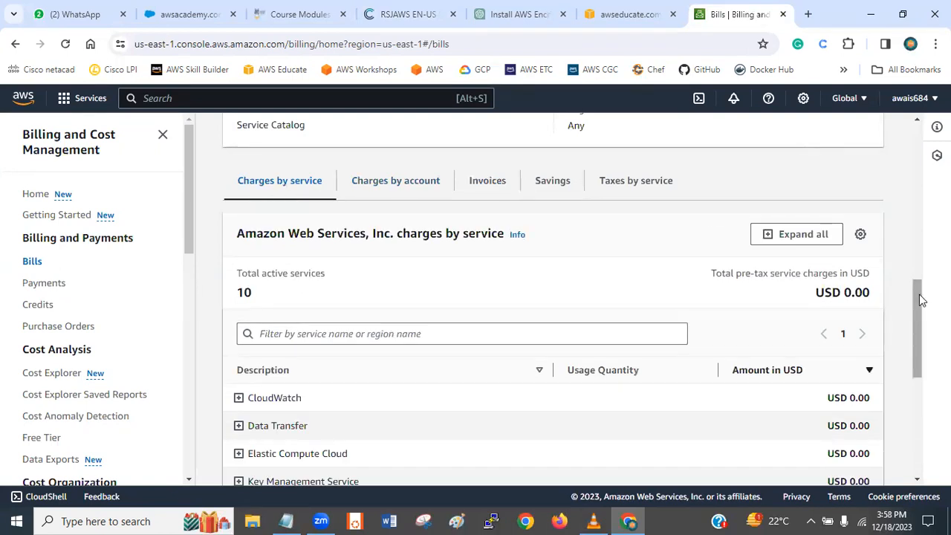
Step: View the bill's charges by account, its invoices and its taxes by service
{"action": "left_click", "coordinate": [388, 193]}
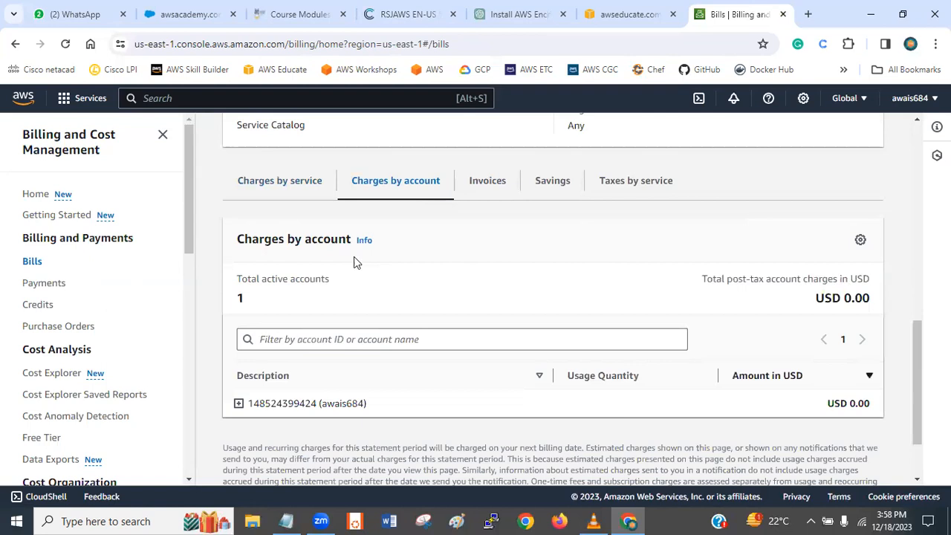
{"action": "left_click", "coordinate": [483, 186]}
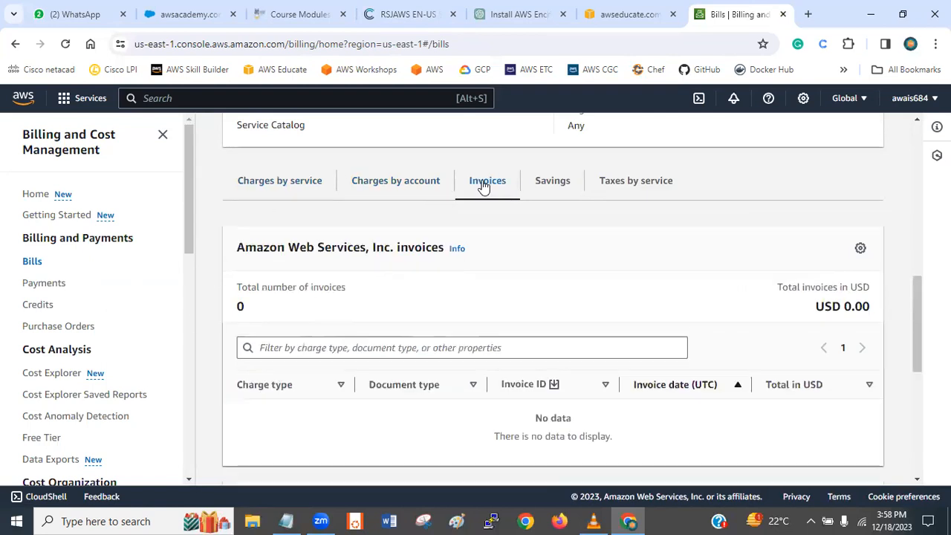
{"action": "left_click", "coordinate": [648, 182]}
Step: Review the estimated bill summary again and examine the highest estimated cost by service provider
{"action": "left_click_drag", "start_coordinate": [919, 340], "coordinate": [912, 130]}
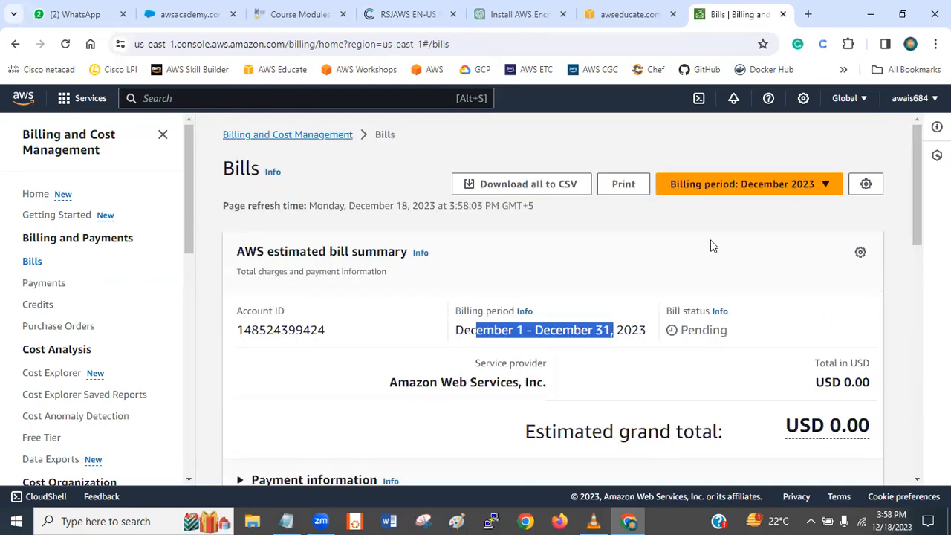
{"action": "left_click", "coordinate": [693, 272]}
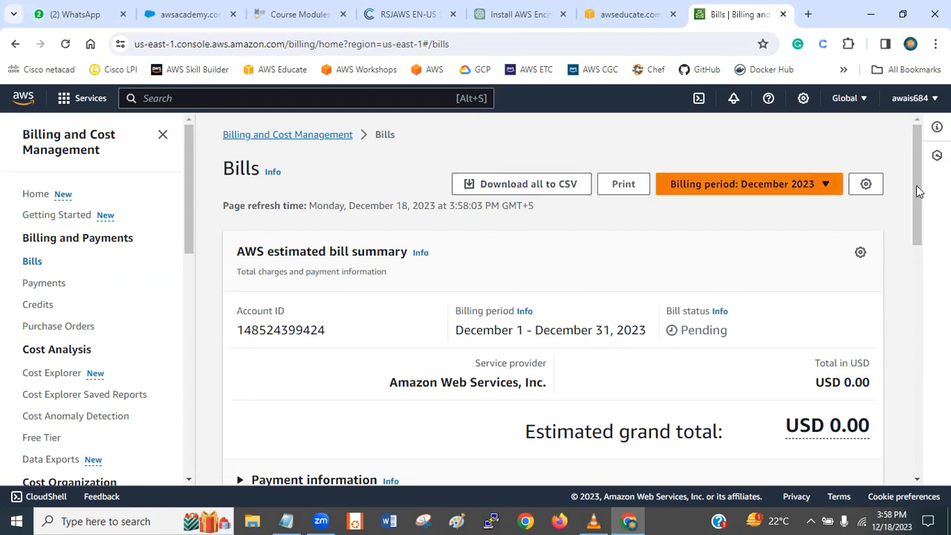
{"action": "scroll", "coordinate": [921, 324], "scroll_direction": "down", "scroll_amount": 12}
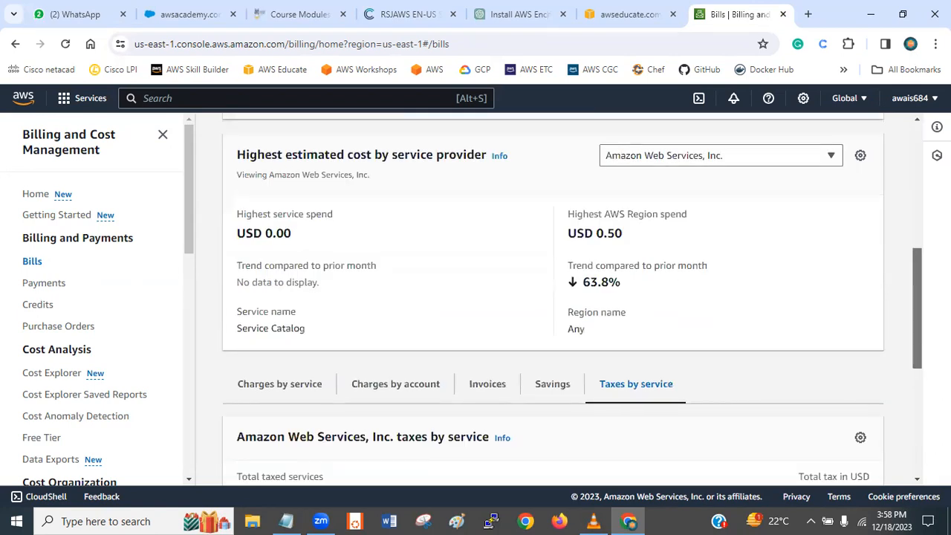
Step: Open the Payments page and view its unapplied funds and transactions
{"action": "scroll", "coordinate": [654, 221], "scroll_direction": "up", "scroll_amount": 12}
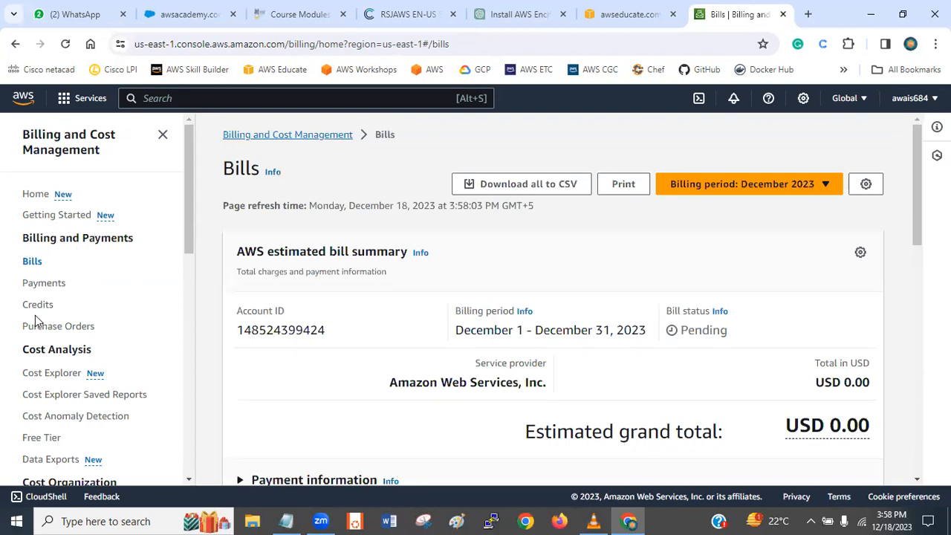
{"action": "left_click", "coordinate": [42, 285]}
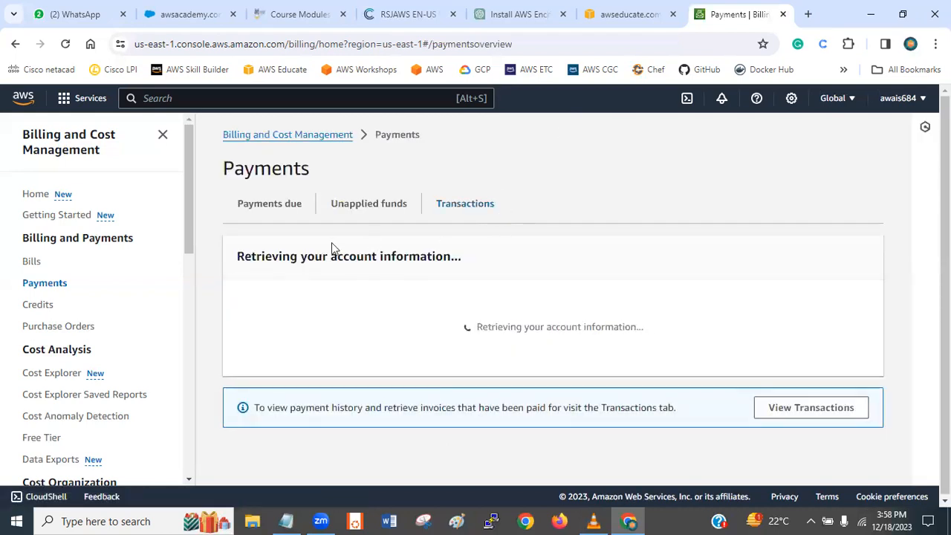
{"action": "left_click", "coordinate": [361, 205]}
{"action": "left_click", "coordinate": [446, 204]}
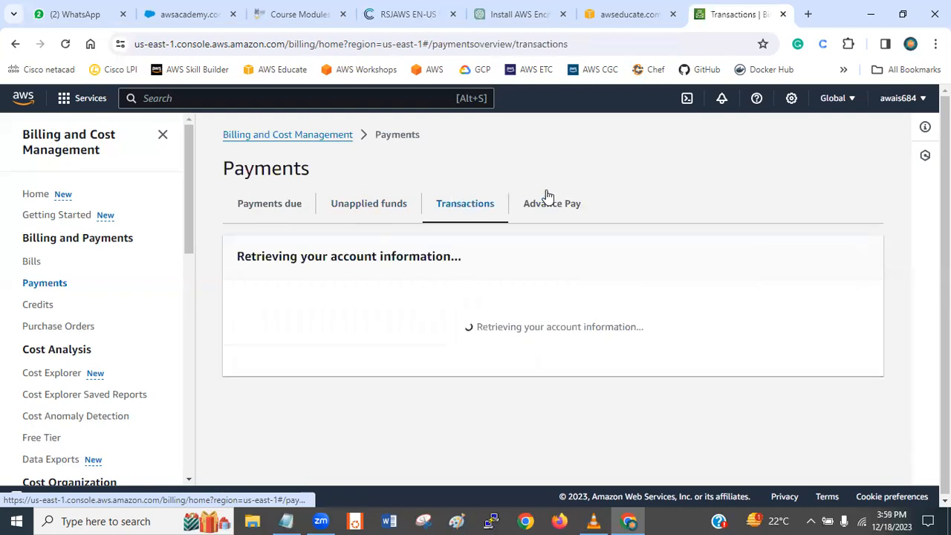
Step: Examine the Advance Pay overview and view the payments due
{"action": "left_click", "coordinate": [554, 206]}
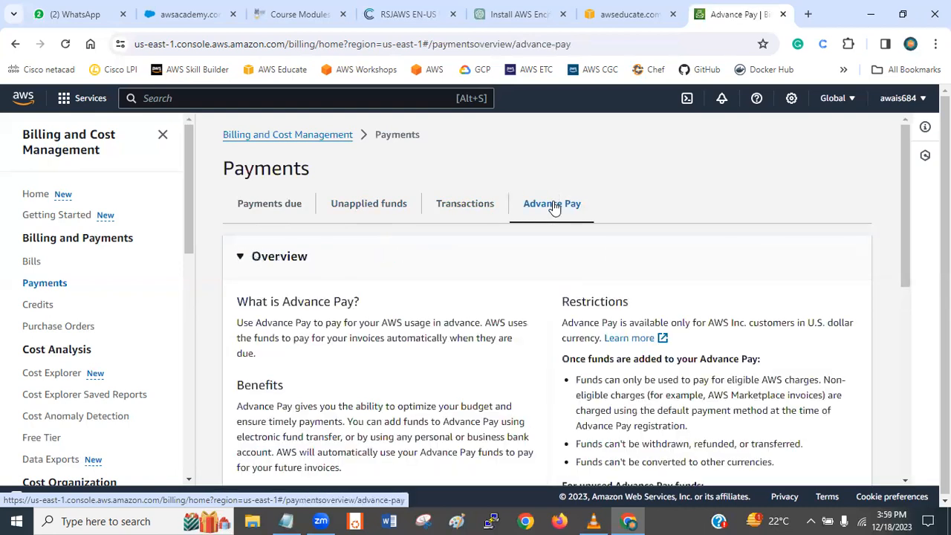
{"action": "left_click_drag", "start_coordinate": [909, 188], "coordinate": [862, 203]}
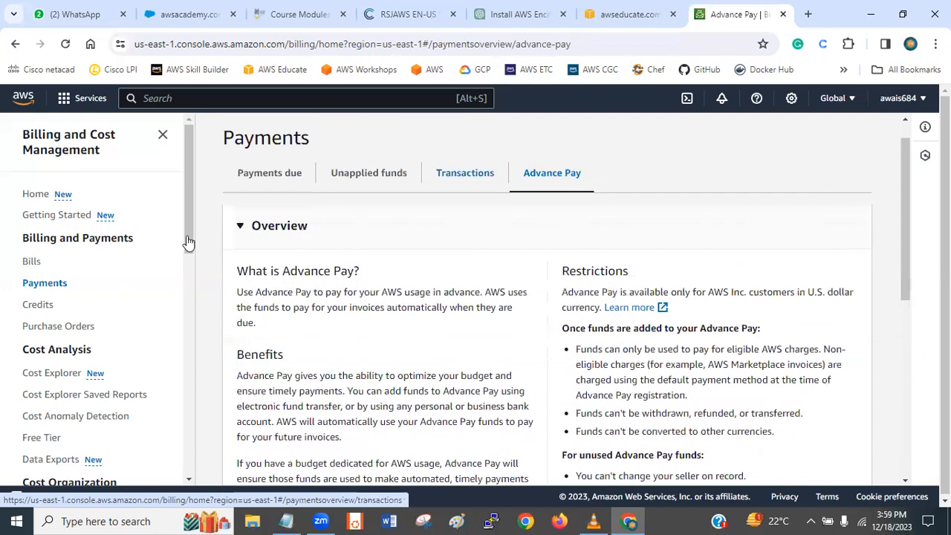
{"action": "mouse_move", "coordinate": [188, 207]}
{"action": "left_mouse_down"}
{"action": "mouse_move", "coordinate": [213, 332]}
{"action": "mouse_move", "coordinate": [198, 214]}
{"action": "left_mouse_up"}
{"action": "left_click", "coordinate": [270, 176]}
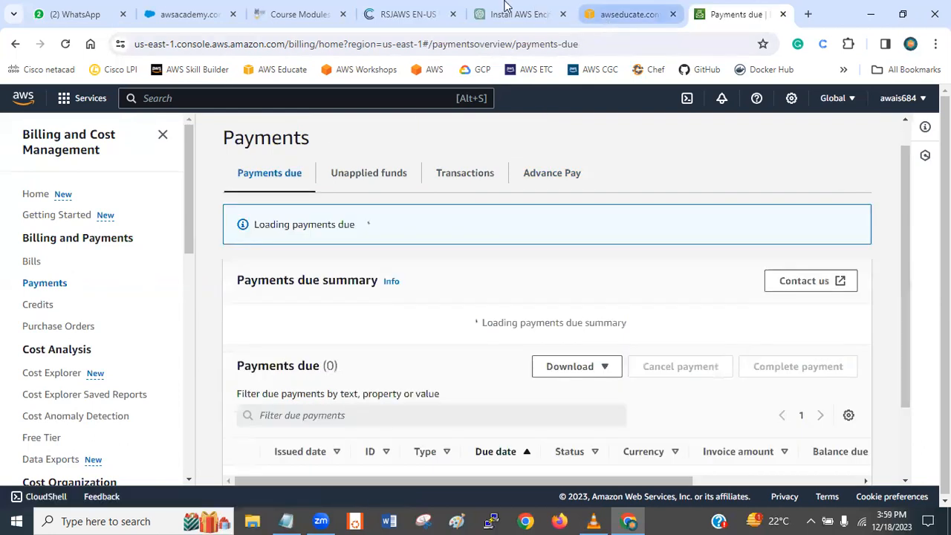
Step: Switch to the course slides and review the AWS Bills slide about costs incurred over the past month
{"action": "left_click", "coordinate": [408, 12]}
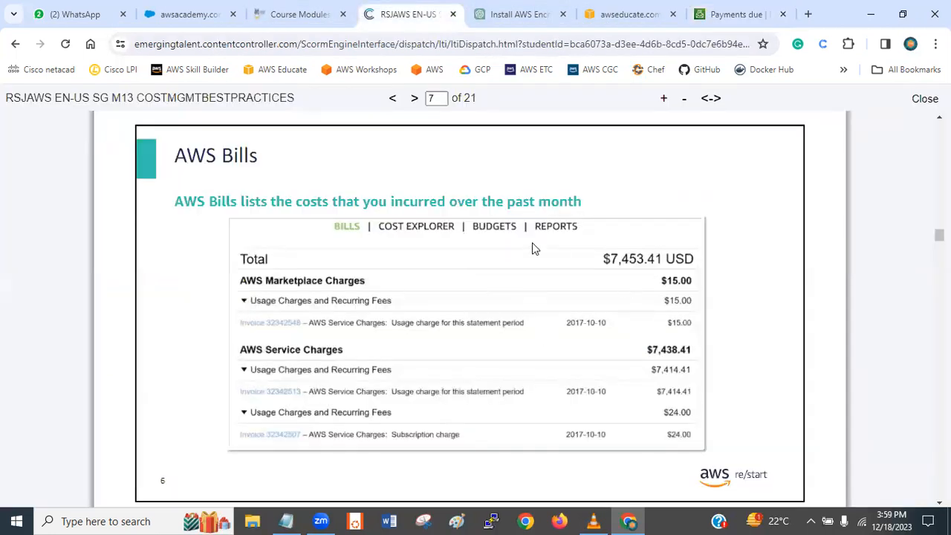
{"action": "scroll", "coordinate": [532, 248], "scroll_direction": "down", "scroll_amount": 2}
{"action": "scroll", "coordinate": [532, 248], "scroll_direction": "up", "scroll_amount": 1}
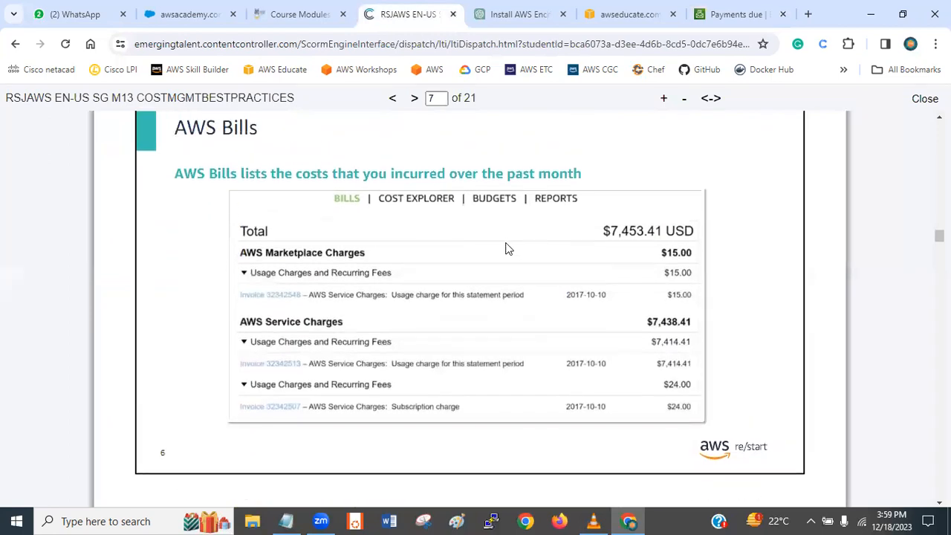
{"action": "left_click_drag", "start_coordinate": [225, 174], "coordinate": [425, 230]}
{"action": "left_click", "coordinate": [425, 230]}
Step: Advance the course slides to the AWS Cost Explorer slide
{"action": "scroll", "coordinate": [425, 230], "scroll_direction": "down", "scroll_amount": 1}
{"action": "scroll", "coordinate": [427, 235], "scroll_direction": "down", "scroll_amount": 12}
{"action": "scroll", "coordinate": [427, 235], "scroll_direction": "down", "scroll_amount": 10}
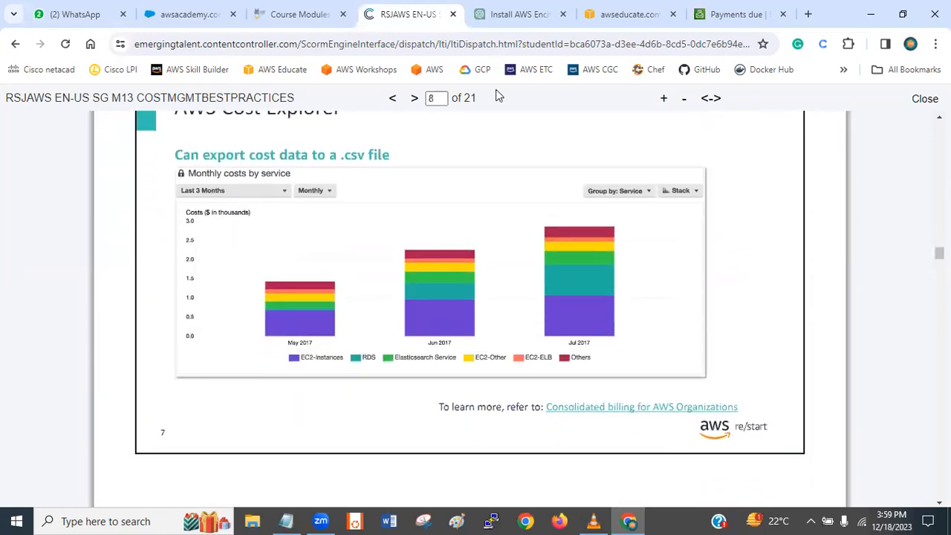
Step: Open Cost Explorer in the billing console, consulting the AWS Cost Explorer slide while the page loads
{"action": "left_click", "coordinate": [743, 13]}
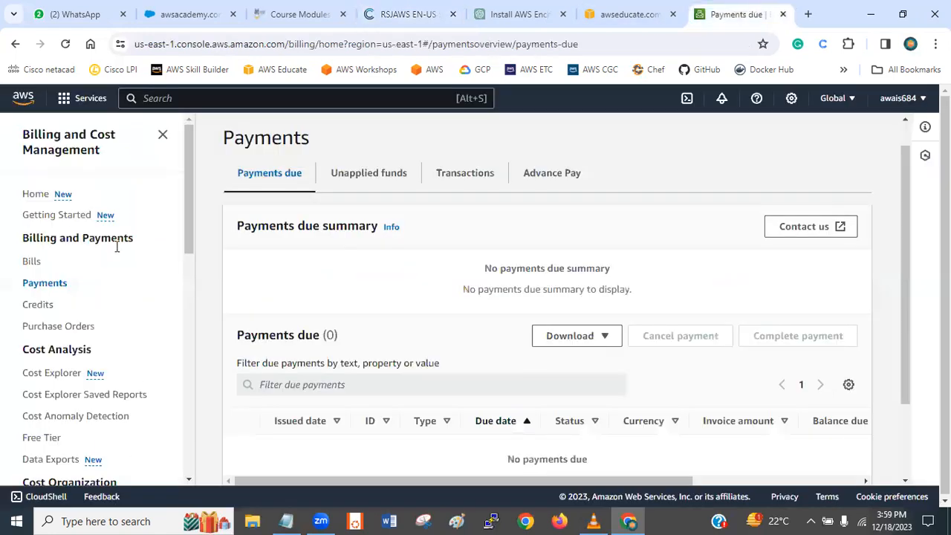
{"action": "left_click", "coordinate": [51, 377]}
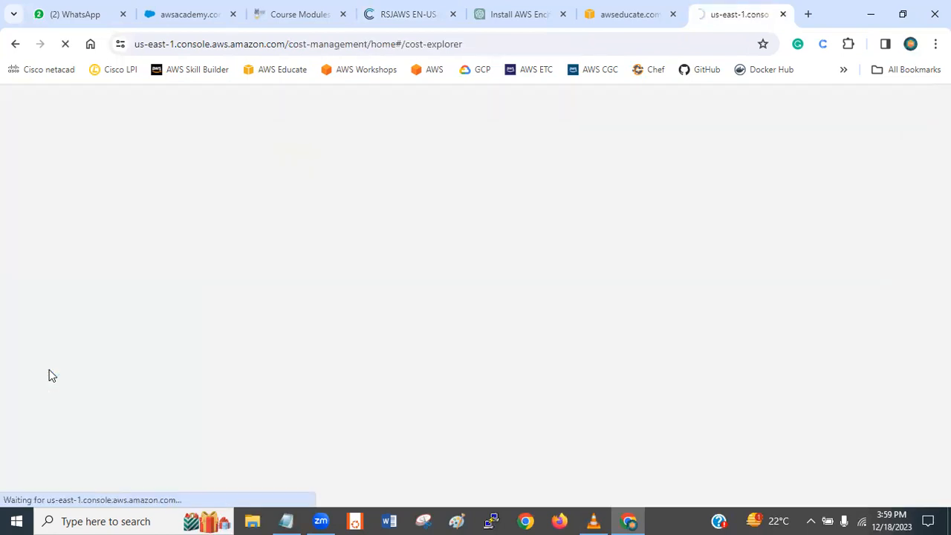
{"action": "left_click", "coordinate": [425, 13]}
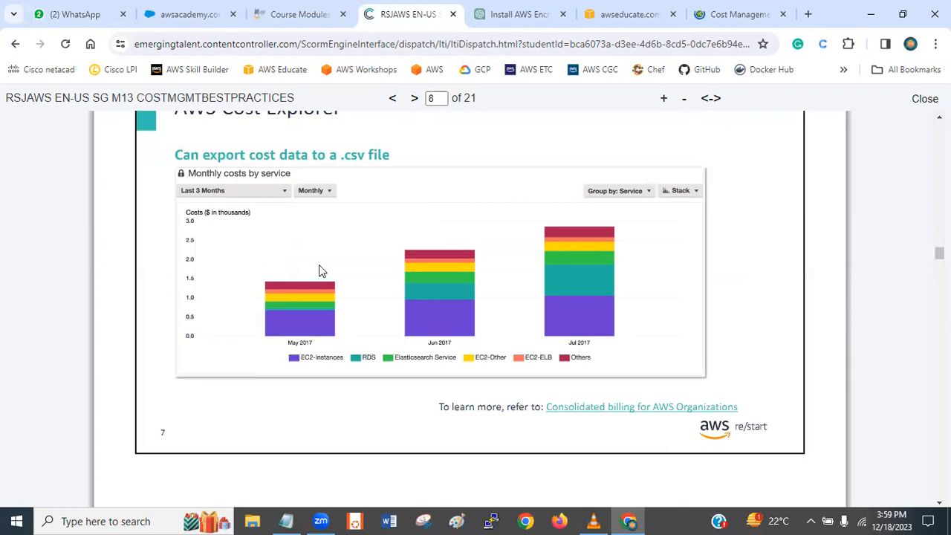
{"action": "left_click", "coordinate": [708, 6]}
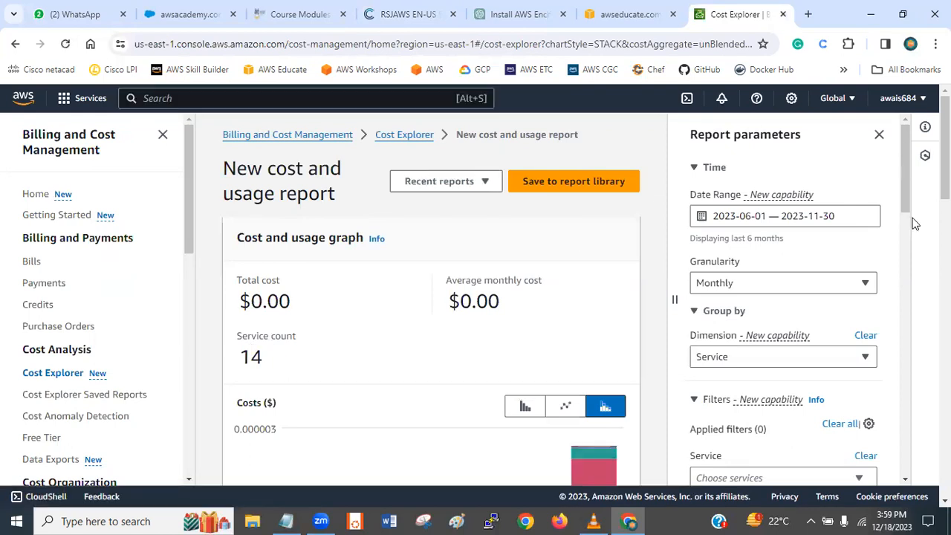
Step: Look over the new cost and usage report and close its report parameters pane
{"action": "scroll", "coordinate": [913, 223], "scroll_direction": "down", "scroll_amount": 3}
{"action": "scroll", "coordinate": [430, 297], "scroll_direction": "down", "scroll_amount": 5}
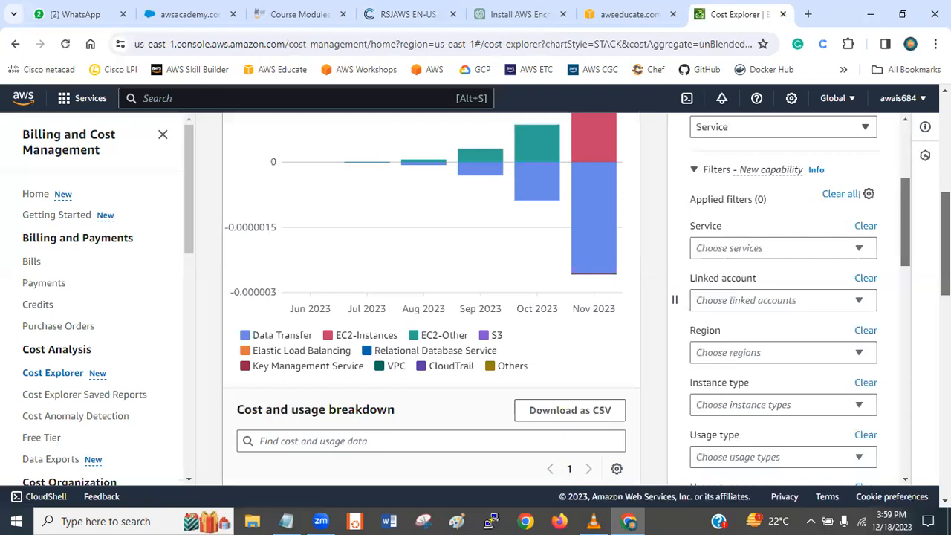
{"action": "scroll", "coordinate": [663, 231], "scroll_direction": "up", "scroll_amount": 2}
{"action": "left_click_drag", "start_coordinate": [905, 190], "coordinate": [883, 135]}
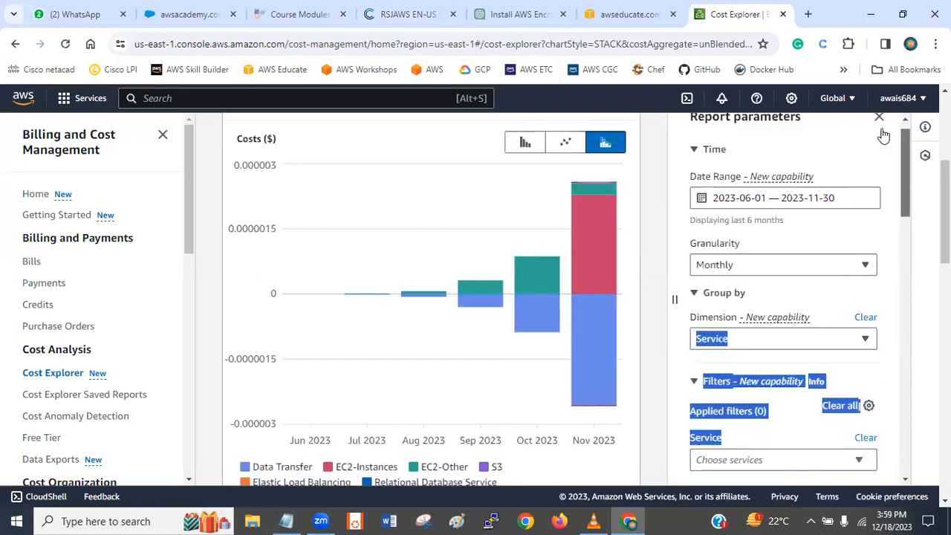
{"action": "left_click", "coordinate": [880, 136]}
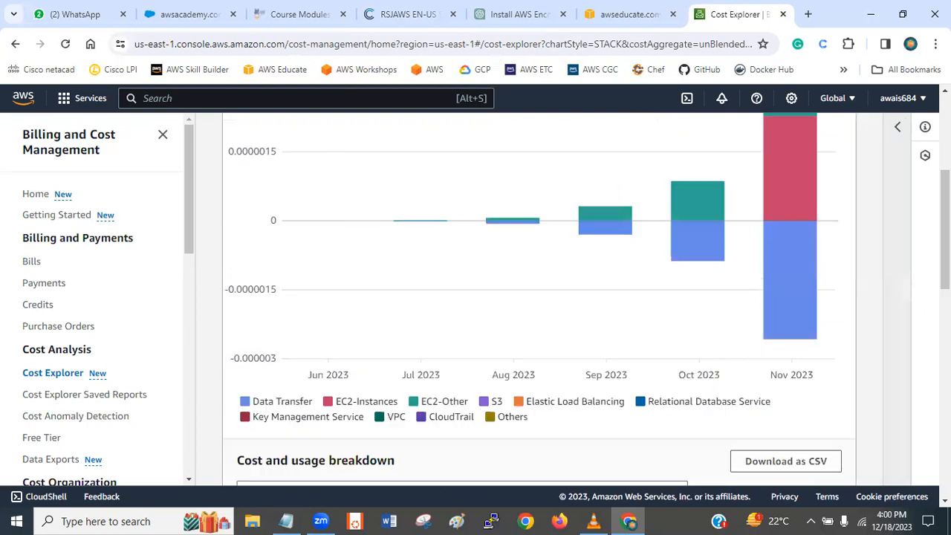
Step: Examine the monthly costs by service in the graph and in the cost and usage breakdown table
{"action": "scroll", "coordinate": [539, 297], "scroll_direction": "down", "scroll_amount": 1}
{"action": "scroll", "coordinate": [539, 297], "scroll_direction": "up", "scroll_amount": 1}
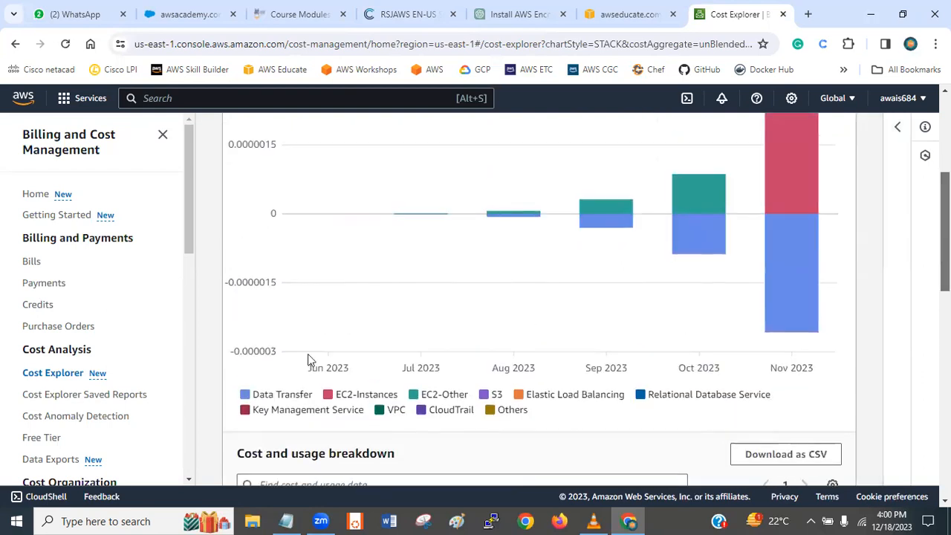
{"action": "scroll", "coordinate": [307, 353], "scroll_direction": "down", "scroll_amount": 1}
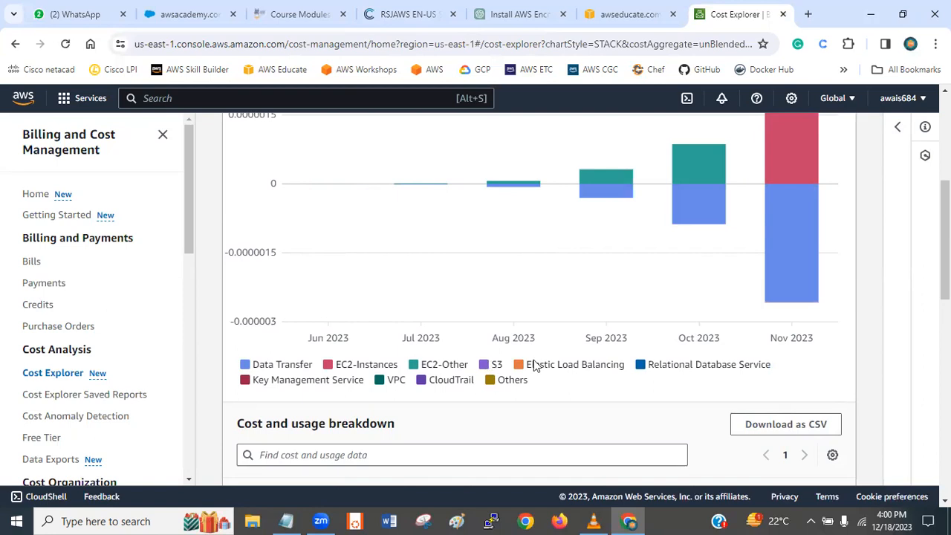
{"action": "scroll", "coordinate": [538, 297], "scroll_direction": "down", "scroll_amount": 4}
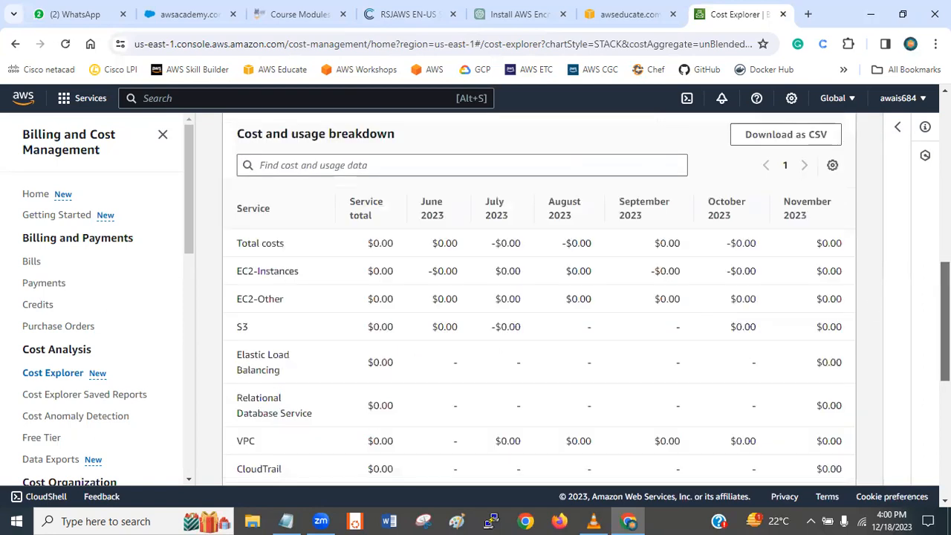
{"action": "scroll", "coordinate": [539, 297], "scroll_direction": "down", "scroll_amount": 1}
{"action": "scroll", "coordinate": [539, 297], "scroll_direction": "up", "scroll_amount": 2}
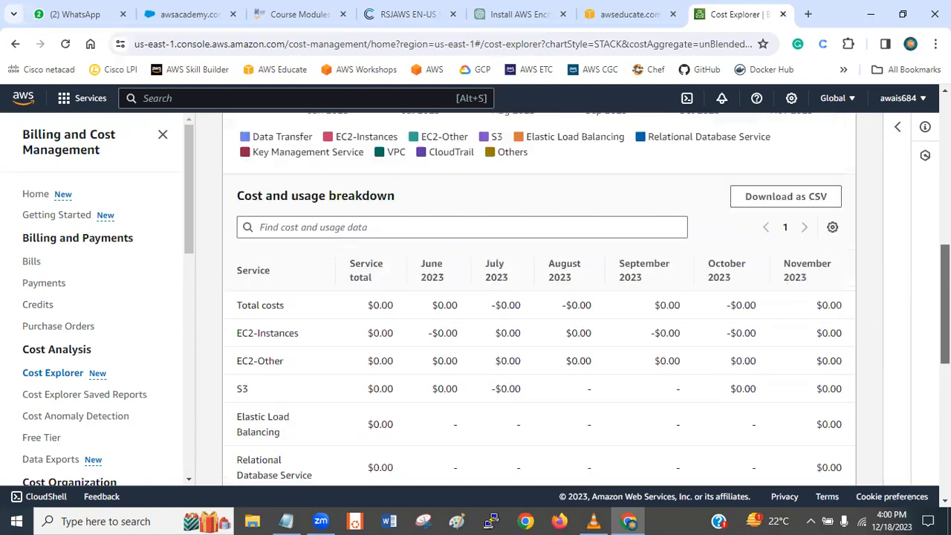
{"action": "scroll", "coordinate": [539, 297], "scroll_direction": "down", "scroll_amount": 1}
{"action": "scroll", "coordinate": [394, 303], "scroll_direction": "down", "scroll_amount": 1}
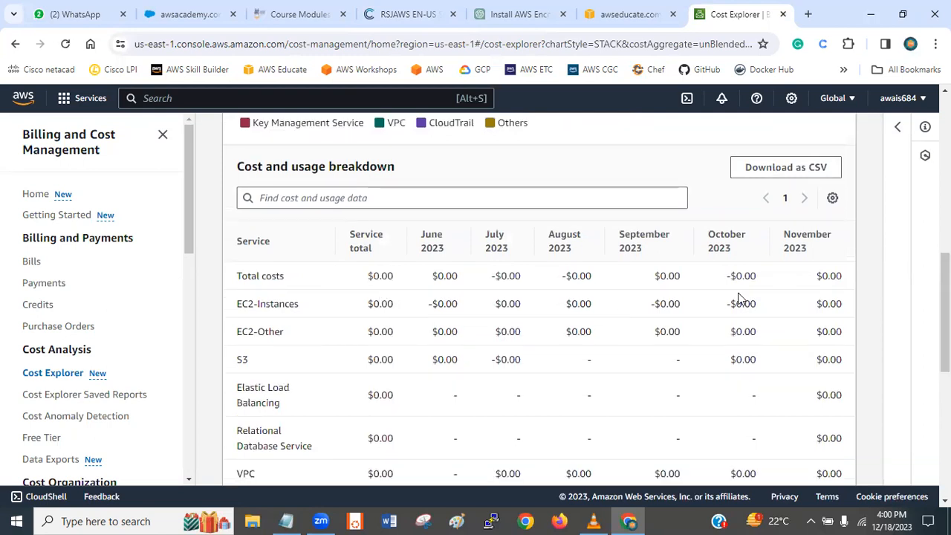
{"action": "scroll", "coordinate": [538, 300], "scroll_direction": "down", "scroll_amount": 6}
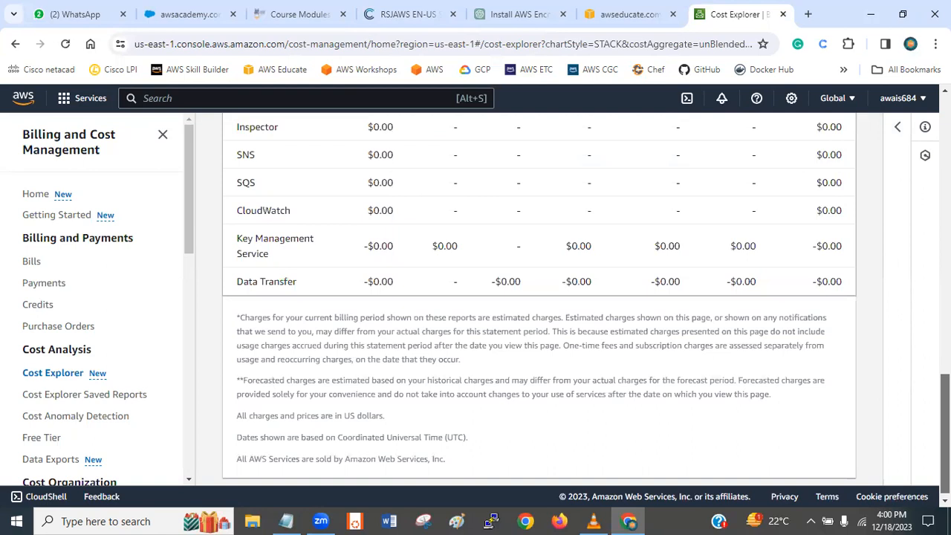
Step: Display the cost and usage graph as a line chart and review it
{"action": "scroll", "coordinate": [539, 300], "scroll_direction": "up", "scroll_amount": 12}
{"action": "scroll", "coordinate": [539, 300], "scroll_direction": "down", "scroll_amount": 1}
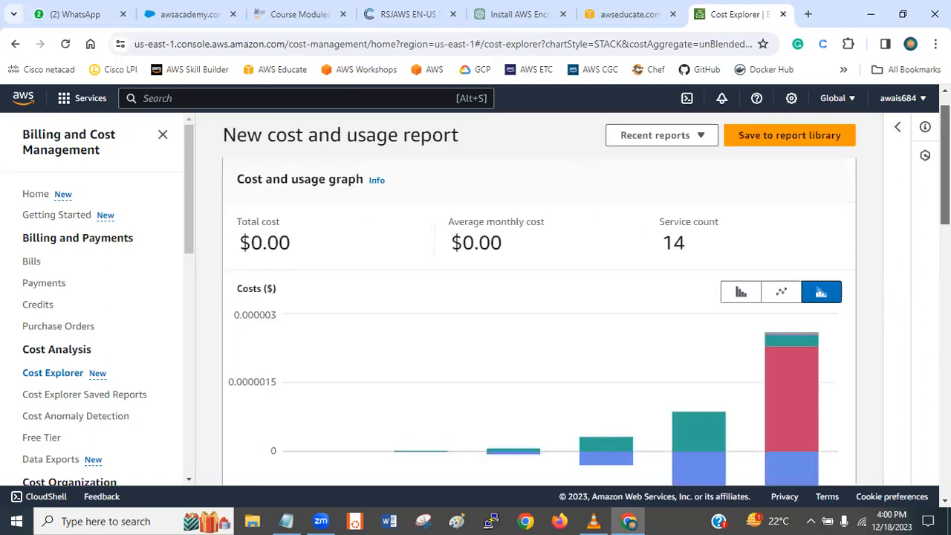
{"action": "scroll", "coordinate": [728, 192], "scroll_direction": "down", "scroll_amount": 1}
{"action": "left_click", "coordinate": [780, 249]}
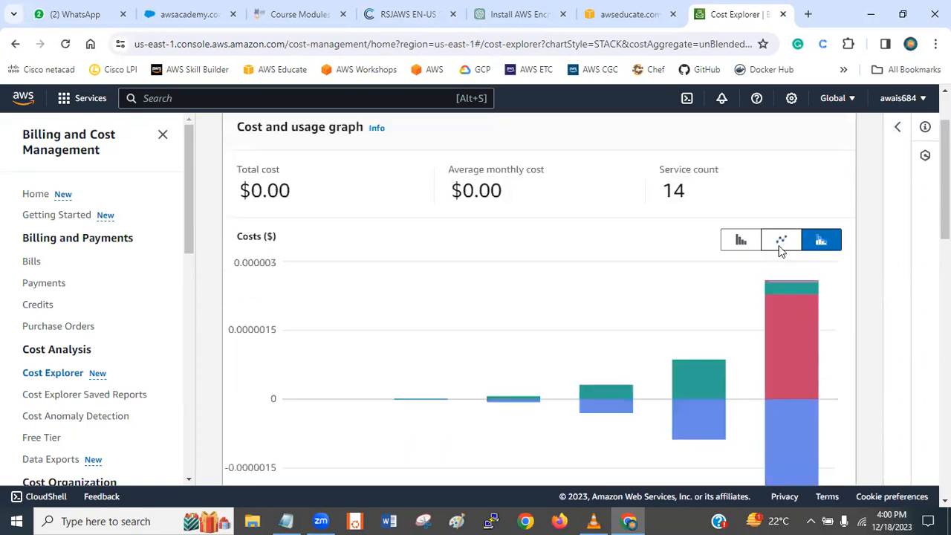
{"action": "scroll", "coordinate": [752, 262], "scroll_direction": "up", "scroll_amount": 2}
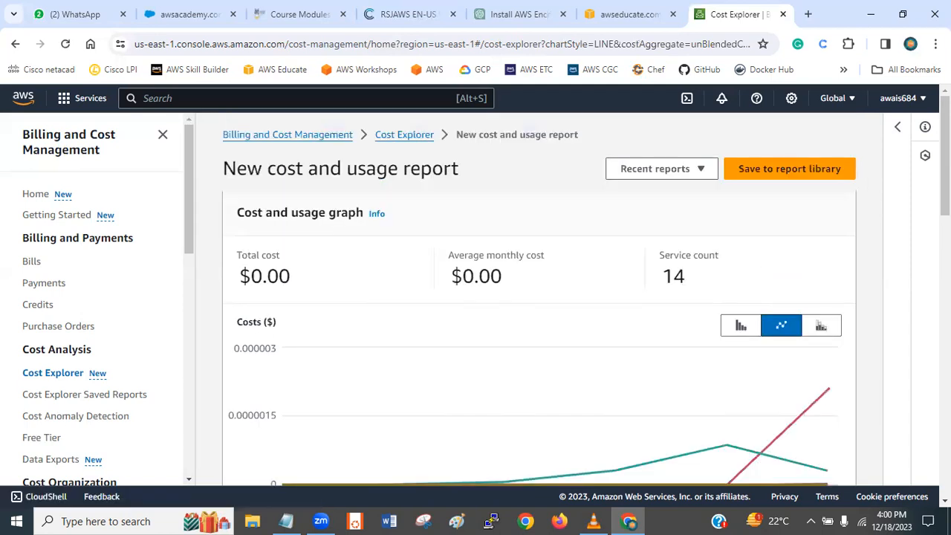
{"action": "scroll", "coordinate": [540, 299], "scroll_direction": "down", "scroll_amount": 4}
{"action": "scroll", "coordinate": [735, 227], "scroll_direction": "up", "scroll_amount": 2}
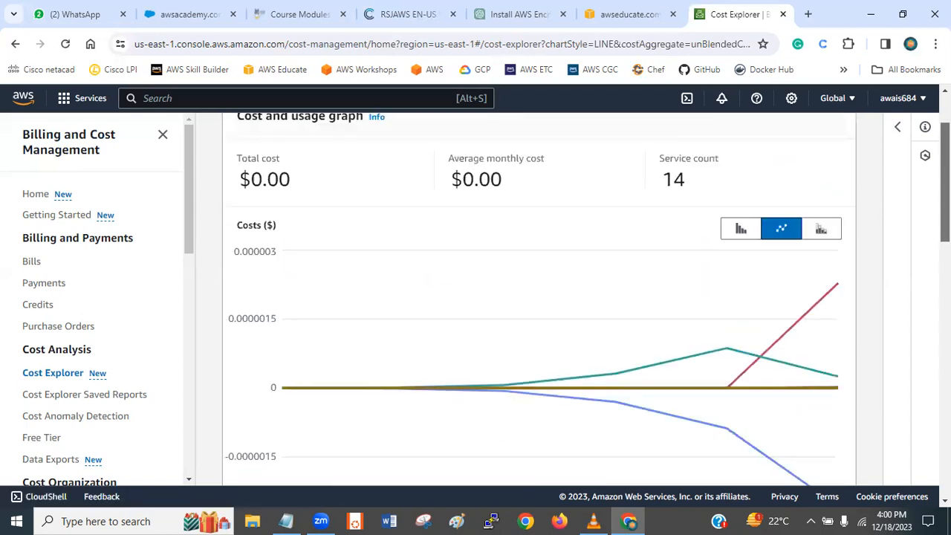
Step: Display the cost and usage graph as a grouped bar chart and review its monthly bars
{"action": "left_click", "coordinate": [736, 228]}
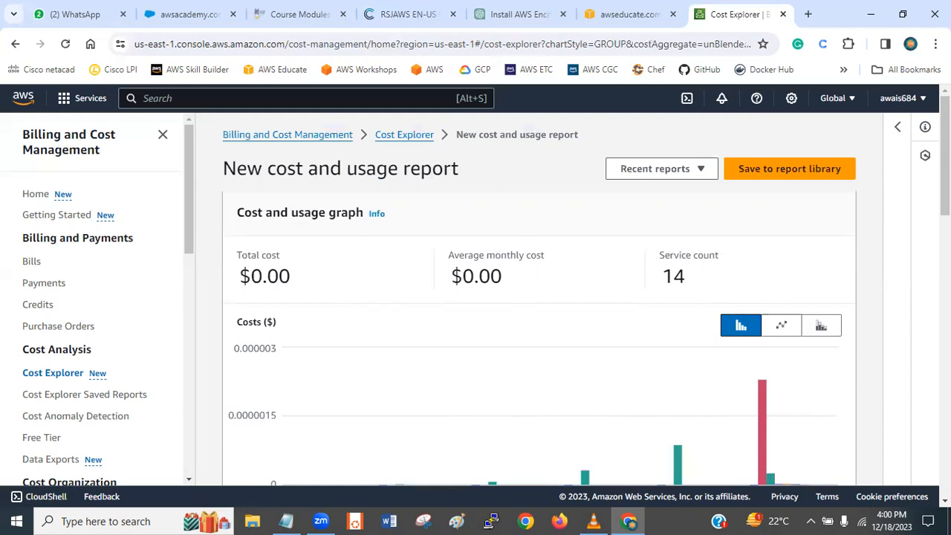
{"action": "scroll", "coordinate": [539, 297], "scroll_direction": "down", "scroll_amount": 7}
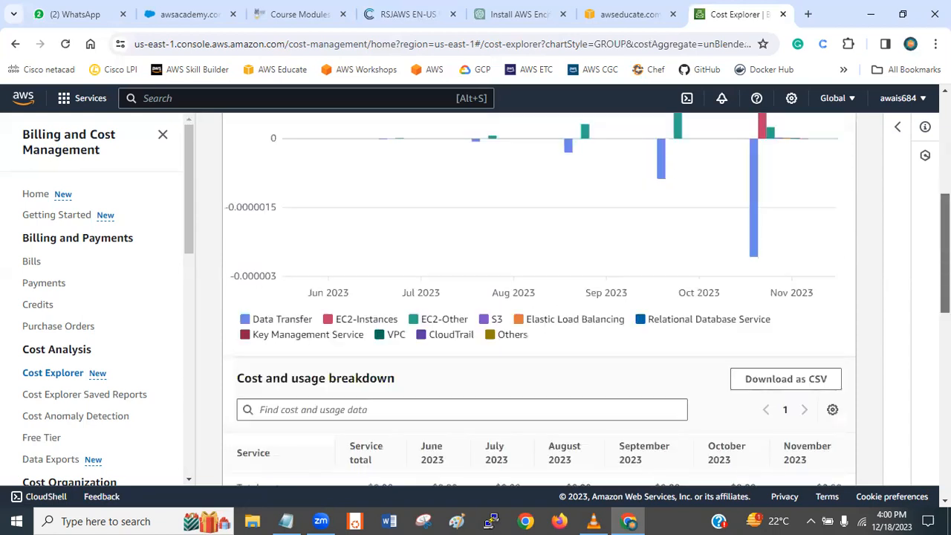
{"action": "scroll", "coordinate": [540, 297], "scroll_direction": "up", "scroll_amount": 5}
{"action": "scroll", "coordinate": [824, 308], "scroll_direction": "up", "scroll_amount": 1}
Step: Display the cost and usage graph as a stacked bar chart and review the service breakdown below it
{"action": "left_click", "coordinate": [823, 308]}
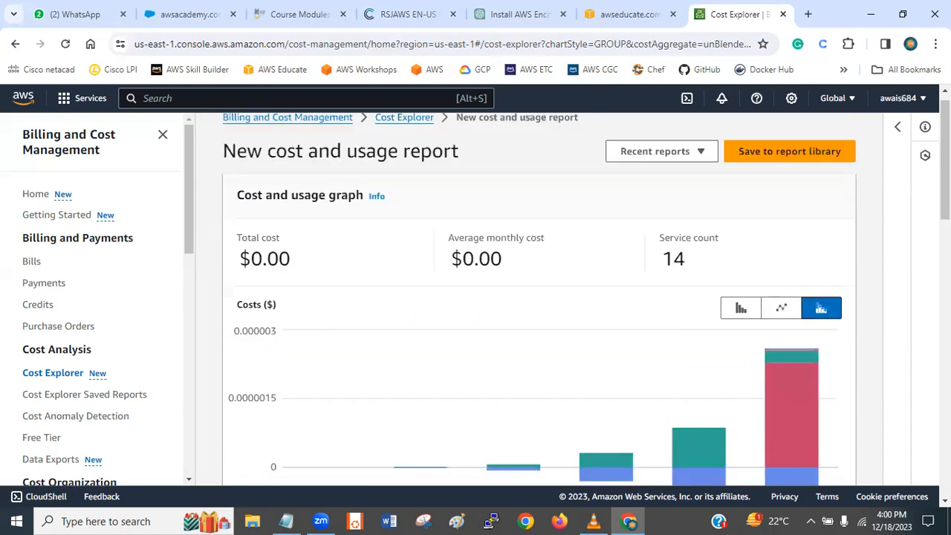
{"action": "scroll", "coordinate": [821, 311], "scroll_direction": "down", "scroll_amount": 7}
{"action": "scroll", "coordinate": [253, 390], "scroll_direction": "down", "scroll_amount": 1}
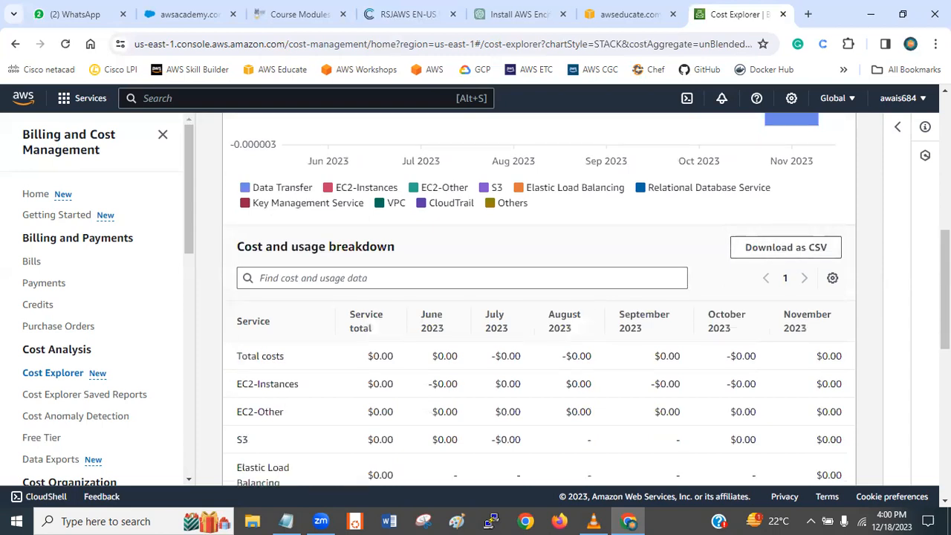
{"action": "scroll", "coordinate": [539, 297], "scroll_direction": "down", "scroll_amount": 8}
{"action": "left_click_drag", "start_coordinate": [945, 436], "coordinate": [945, 221]}
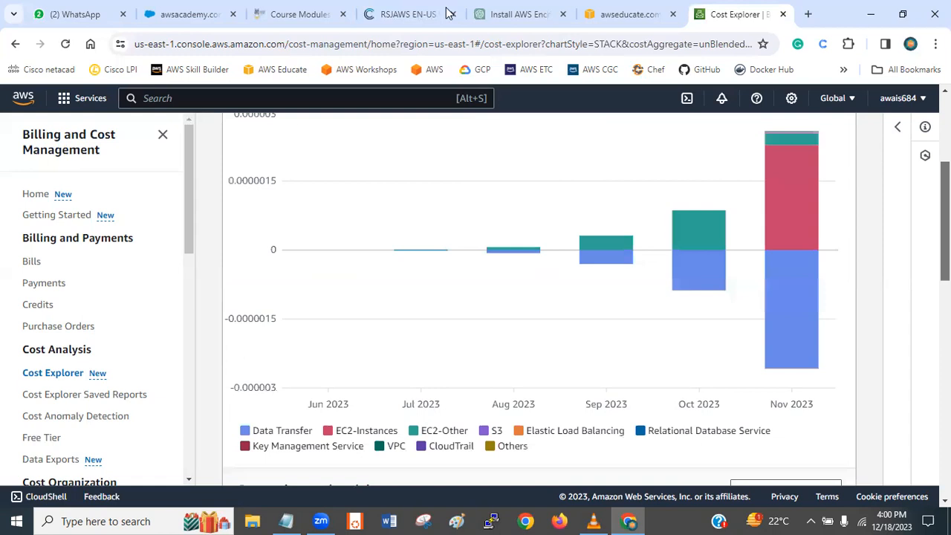
Step: Return to the course slides and read the AWS Cost Explorer slide with its notes on the default reports
{"action": "left_click", "coordinate": [393, 9]}
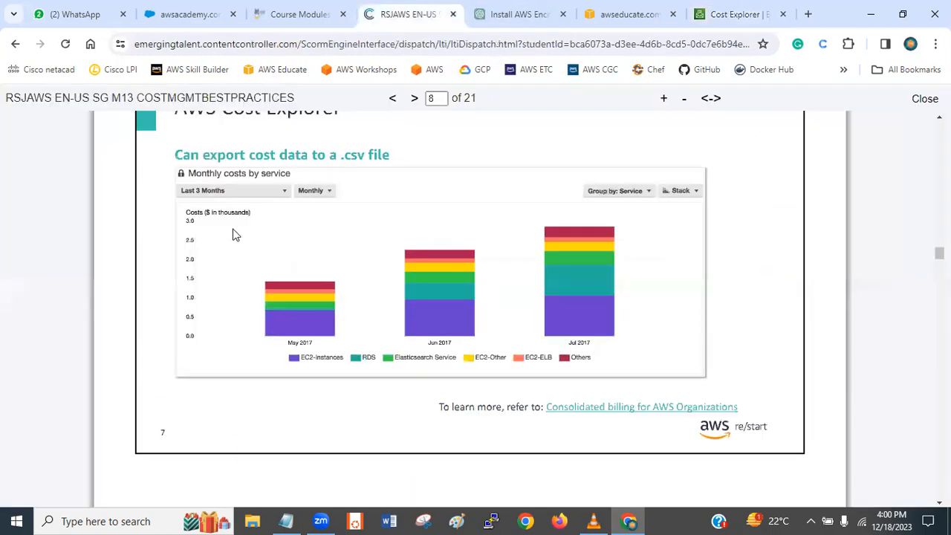
{"action": "scroll", "coordinate": [239, 234], "scroll_direction": "down", "scroll_amount": 1}
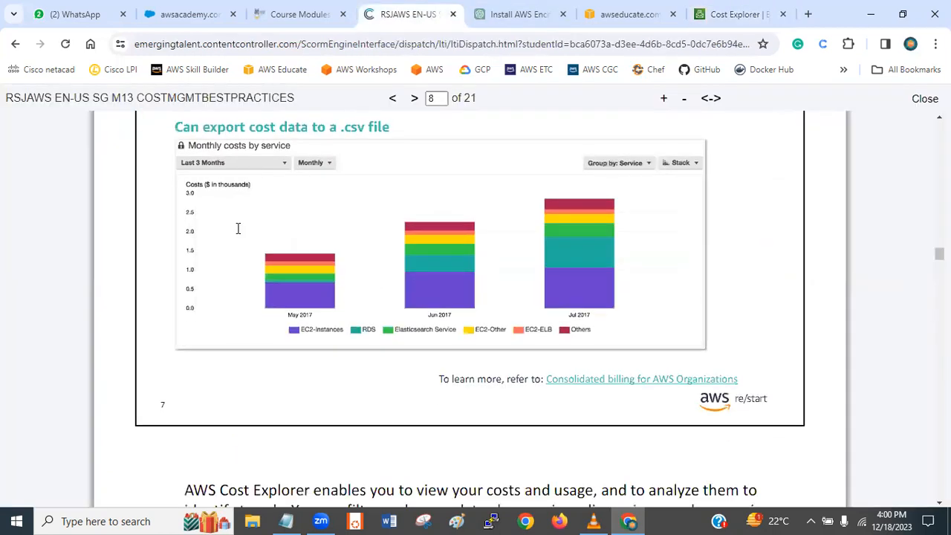
{"action": "scroll", "coordinate": [238, 228], "scroll_direction": "down", "scroll_amount": 5}
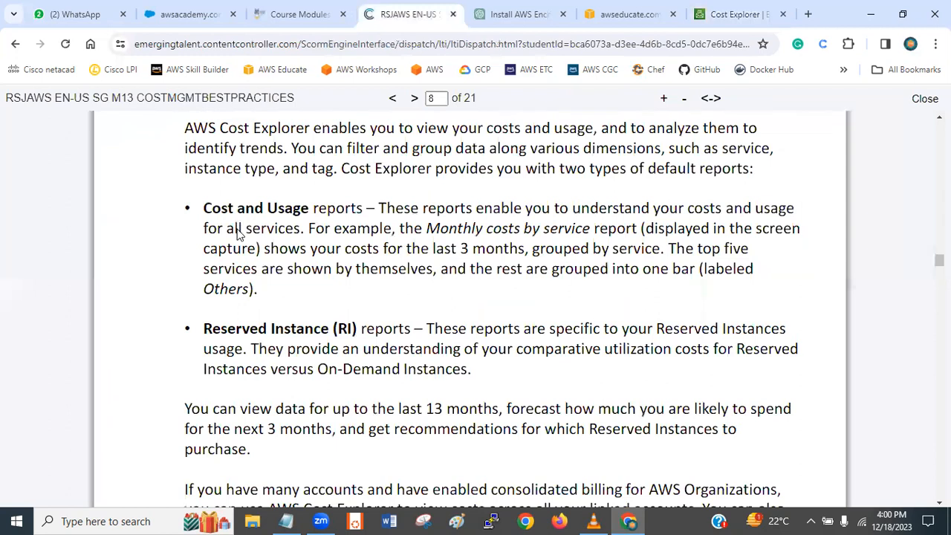
{"action": "scroll", "coordinate": [240, 235], "scroll_direction": "up", "scroll_amount": 5}
{"action": "scroll", "coordinate": [240, 234], "scroll_direction": "down", "scroll_amount": 6}
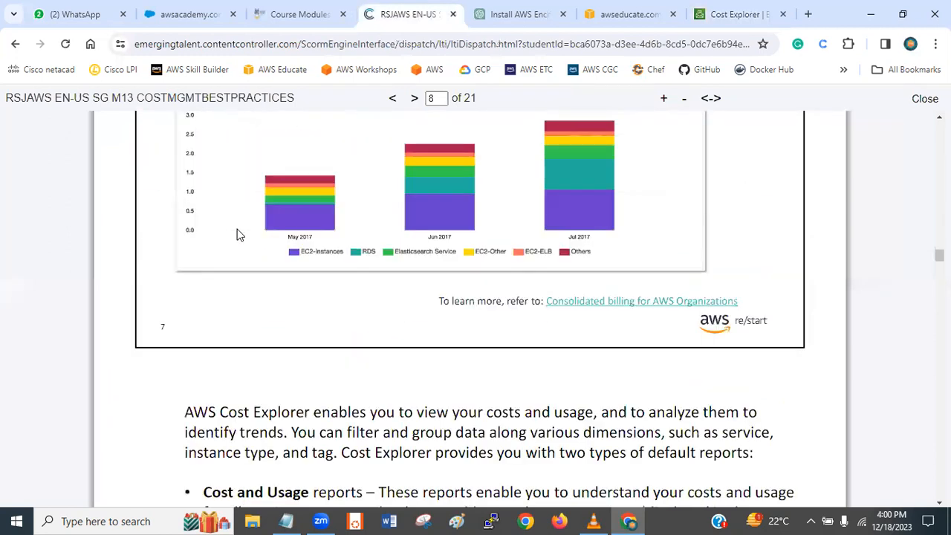
Step: Read the rest of the Cost Explorer notes on Reserved Instance reports, forecasts and linked accounts, continuing to the AWS Budgets slide
{"action": "scroll", "coordinate": [238, 234], "scroll_direction": "down", "scroll_amount": 3}
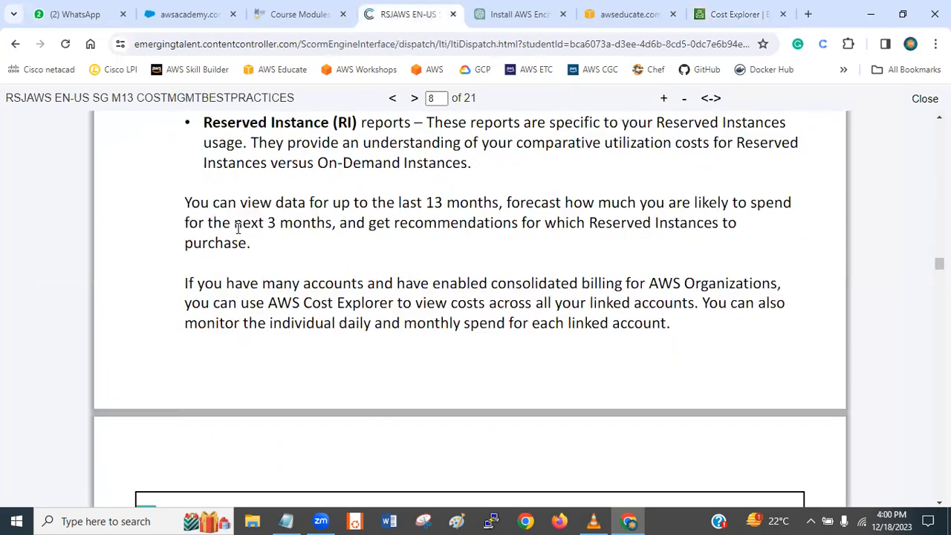
{"action": "left_click_drag", "start_coordinate": [211, 158], "coordinate": [562, 277]}
{"action": "left_click", "coordinate": [563, 275]}
{"action": "scroll", "coordinate": [563, 275], "scroll_direction": "down", "scroll_amount": 5}
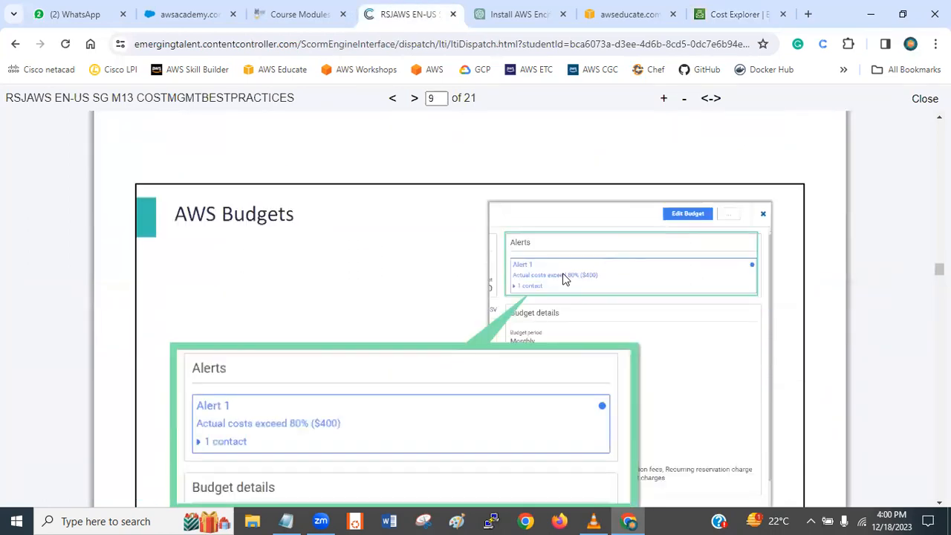
Step: Examine the AWS Budgets slide with its sample alert and budget details
{"action": "scroll", "coordinate": [563, 275], "scroll_direction": "up", "scroll_amount": 2}
{"action": "scroll", "coordinate": [562, 275], "scroll_direction": "down", "scroll_amount": 1}
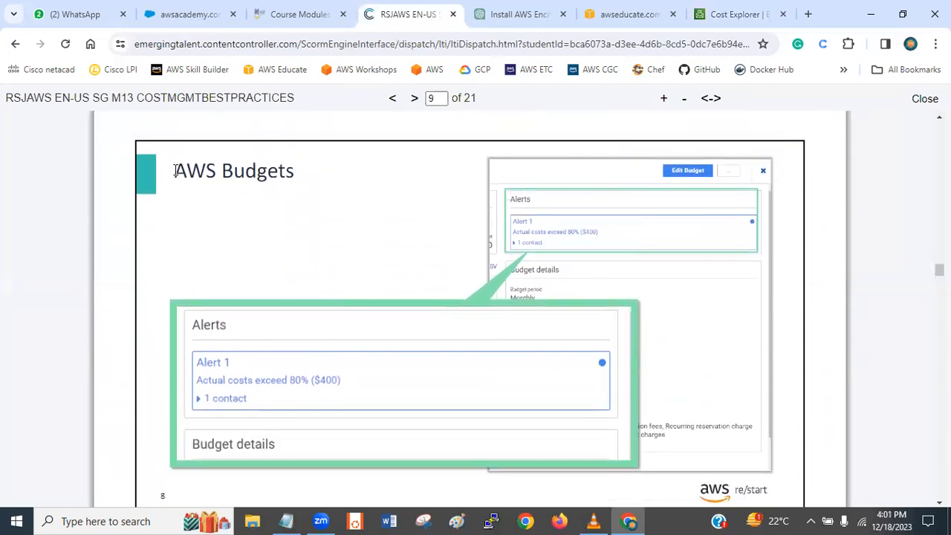
{"action": "mouse_move", "coordinate": [175, 171]}
{"action": "left_mouse_down"}
{"action": "mouse_move", "coordinate": [298, 178]}
{"action": "mouse_move", "coordinate": [177, 171]}
{"action": "left_mouse_up"}
{"action": "left_click", "coordinate": [297, 178]}
{"action": "left_click", "coordinate": [311, 202]}
{"action": "scroll", "coordinate": [540, 216], "scroll_direction": "down", "scroll_amount": 1}
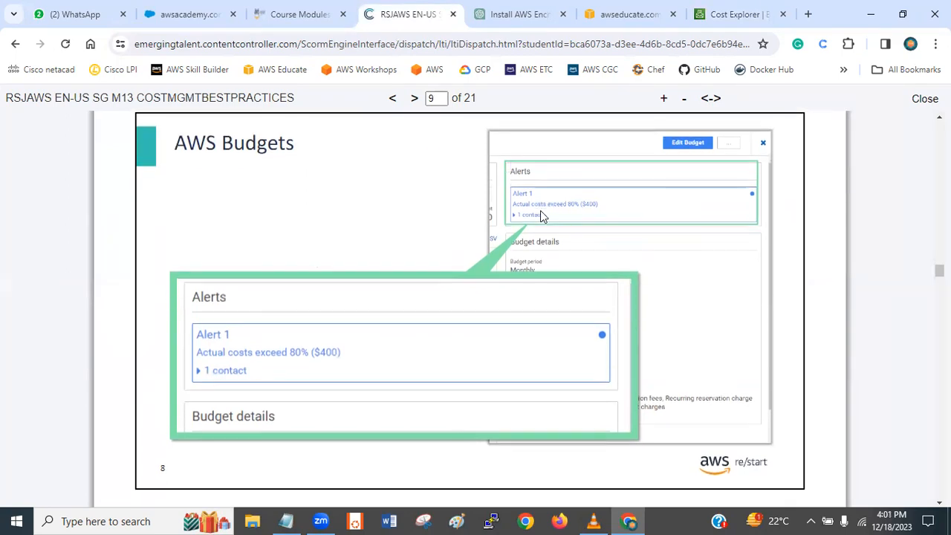
Step: Switch to the AWS console, start creating a budget from the Budgets page and review the budget setup and template options
{"action": "left_click", "coordinate": [732, 14]}
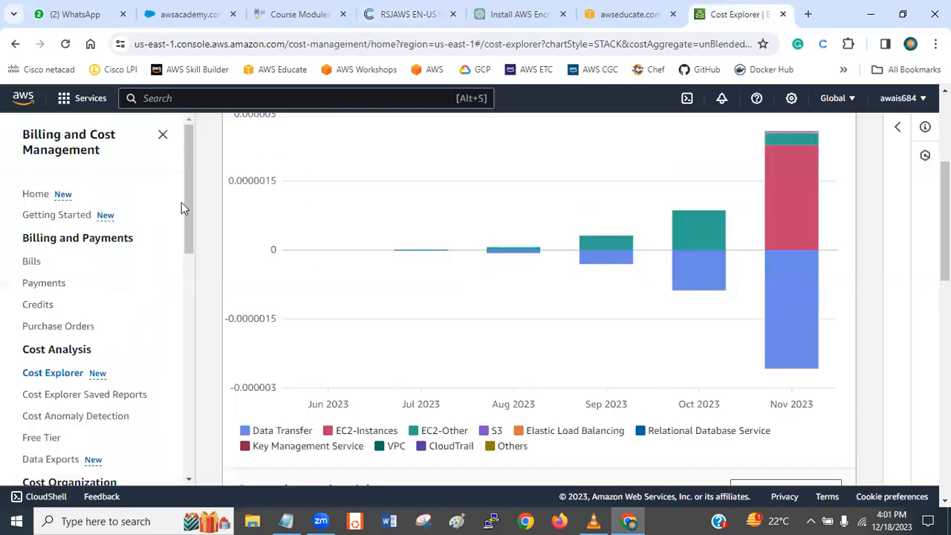
{"action": "left_click_drag", "start_coordinate": [195, 208], "coordinate": [183, 309]}
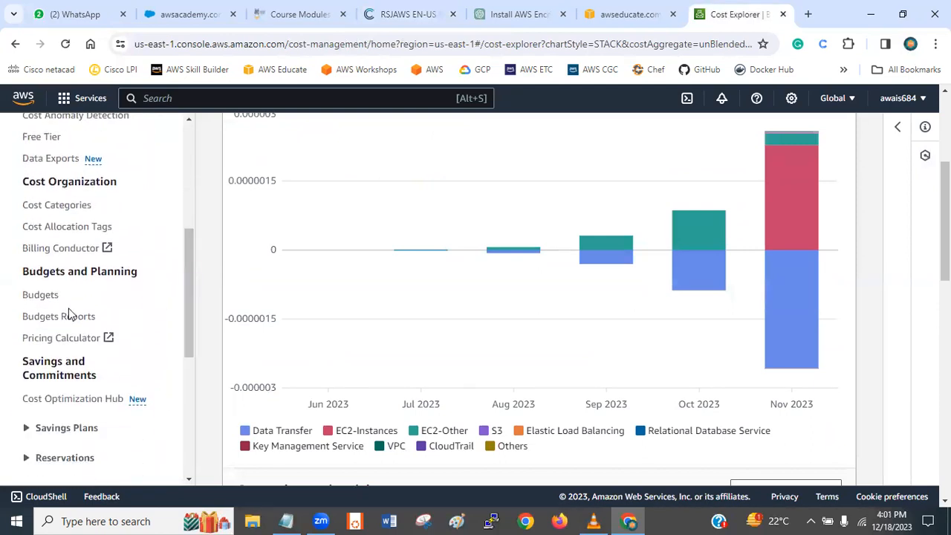
{"action": "left_click", "coordinate": [39, 296]}
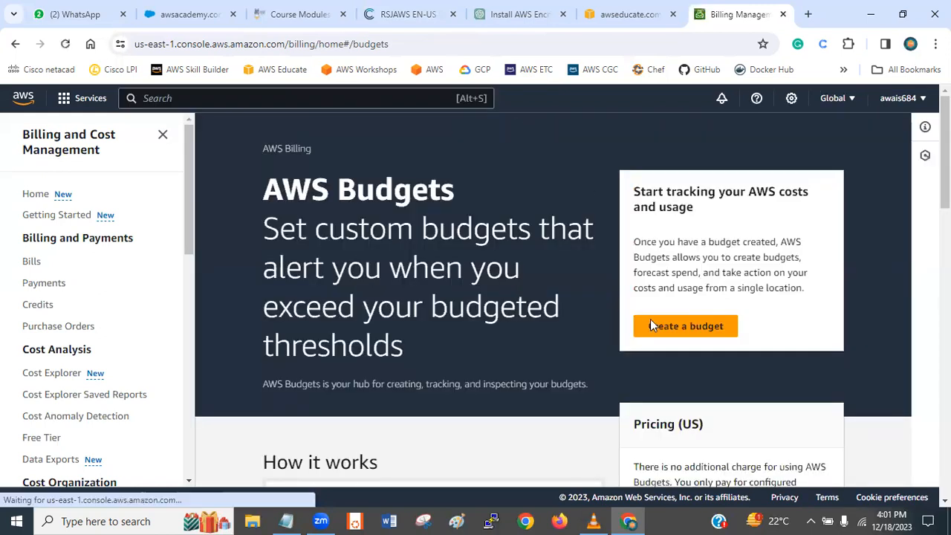
{"action": "left_click", "coordinate": [672, 328]}
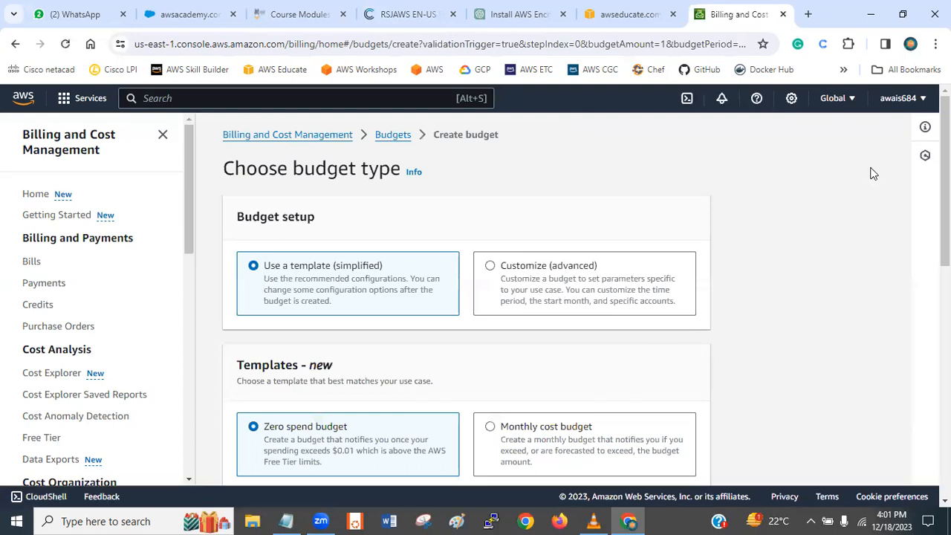
{"action": "scroll", "coordinate": [465, 298], "scroll_direction": "down", "scroll_amount": 10}
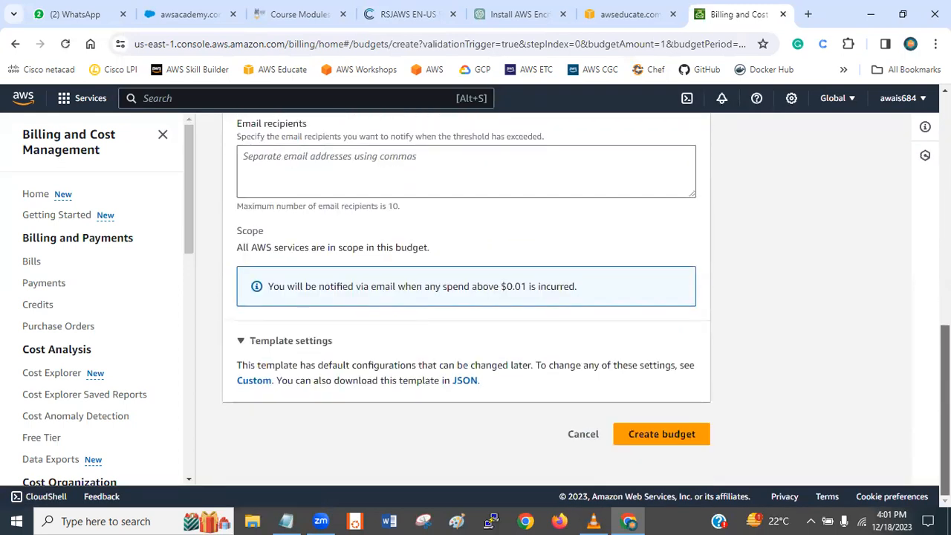
{"action": "scroll", "coordinate": [318, 352], "scroll_direction": "up", "scroll_amount": 5}
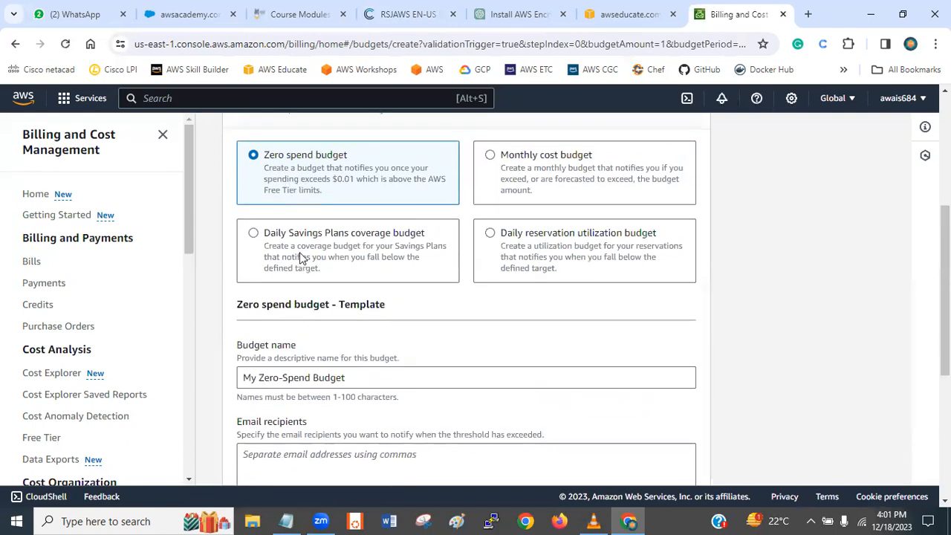
Step: Choose the Monthly cost budget template and set its budgeted amount to 30 dollars
{"action": "left_click", "coordinate": [496, 177]}
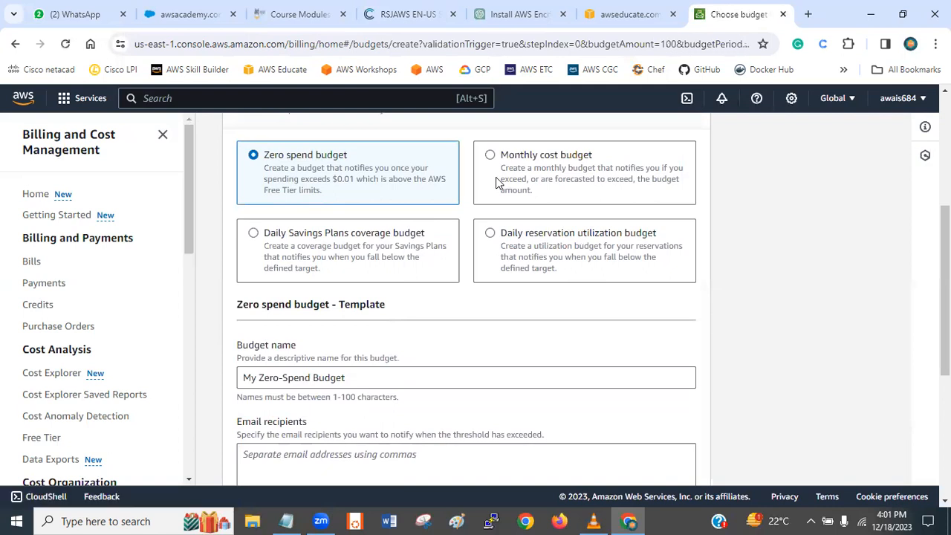
{"action": "scroll", "coordinate": [466, 297], "scroll_direction": "down", "scroll_amount": 2}
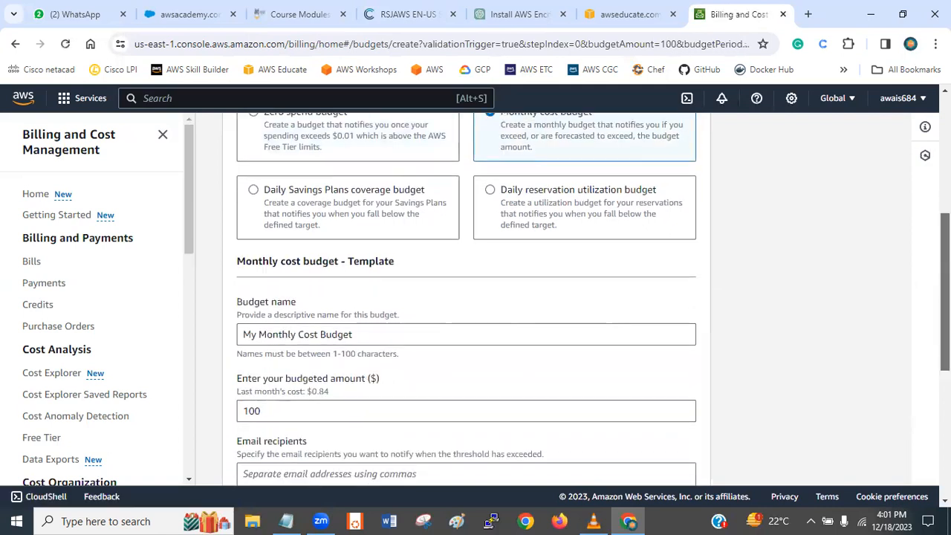
{"action": "left_click", "coordinate": [261, 317]}
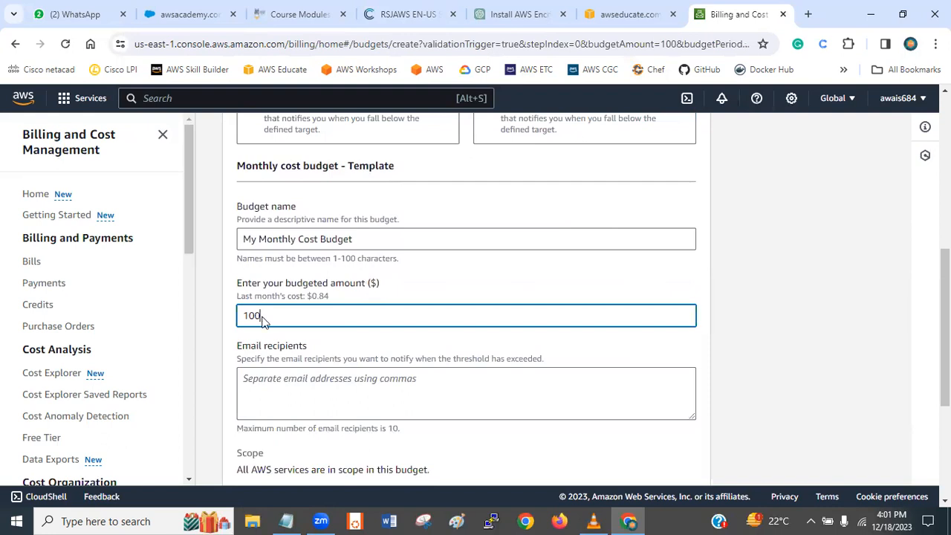
{"action": "key", "text": "BackSpace"}
{"action": "key", "text": "BackSpace"}
{"action": "key", "text": "BackSpace"}
{"action": "type", "text": "30"}
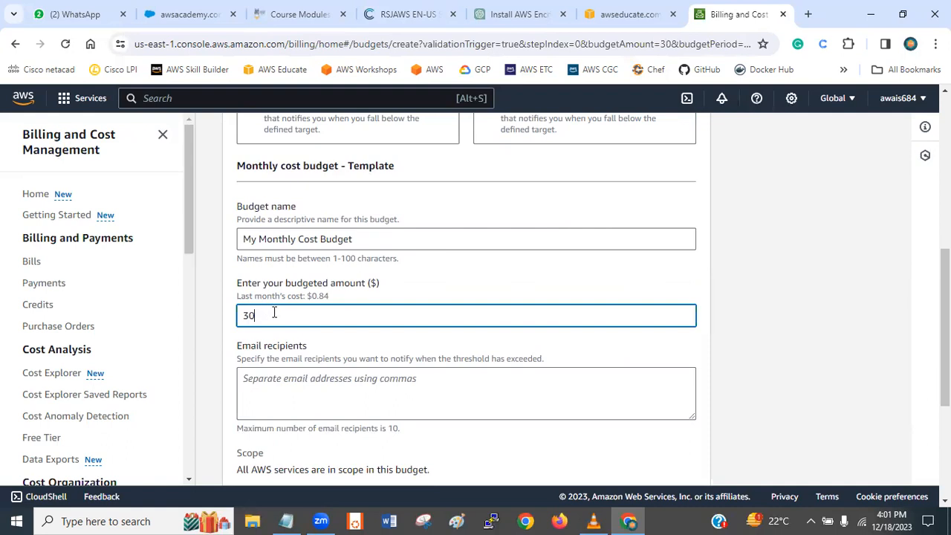
Step: Examine the budgeted amount field of the monthly cost budget and last month's cost noted with it
{"action": "left_click_drag", "start_coordinate": [945, 299], "coordinate": [945, 288]}
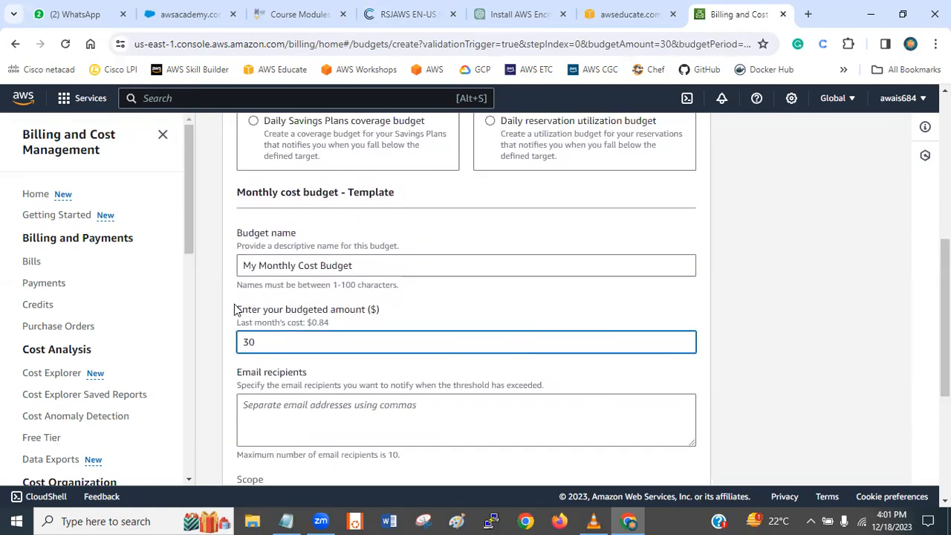
{"action": "left_click_drag", "start_coordinate": [236, 312], "coordinate": [332, 327]}
{"action": "left_click", "coordinate": [332, 327]}
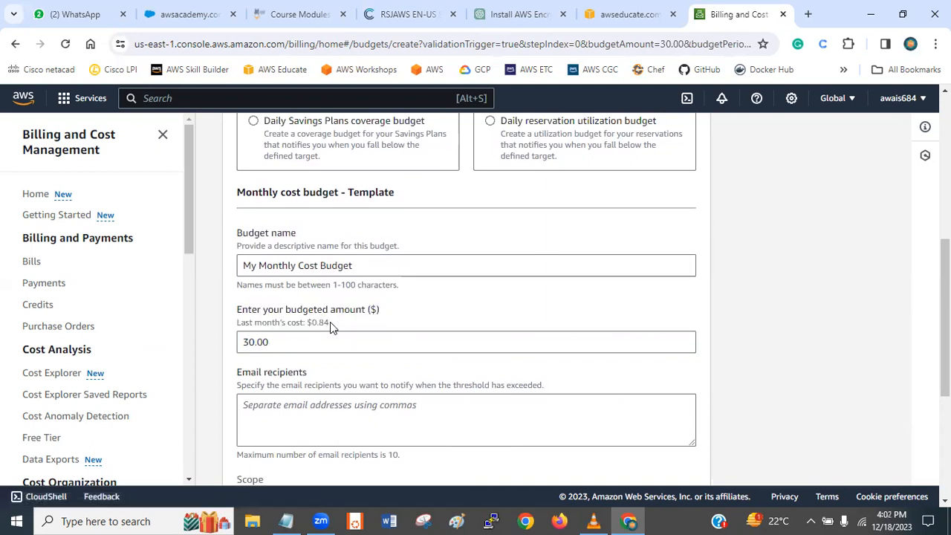
{"action": "double_click", "coordinate": [250, 341]}
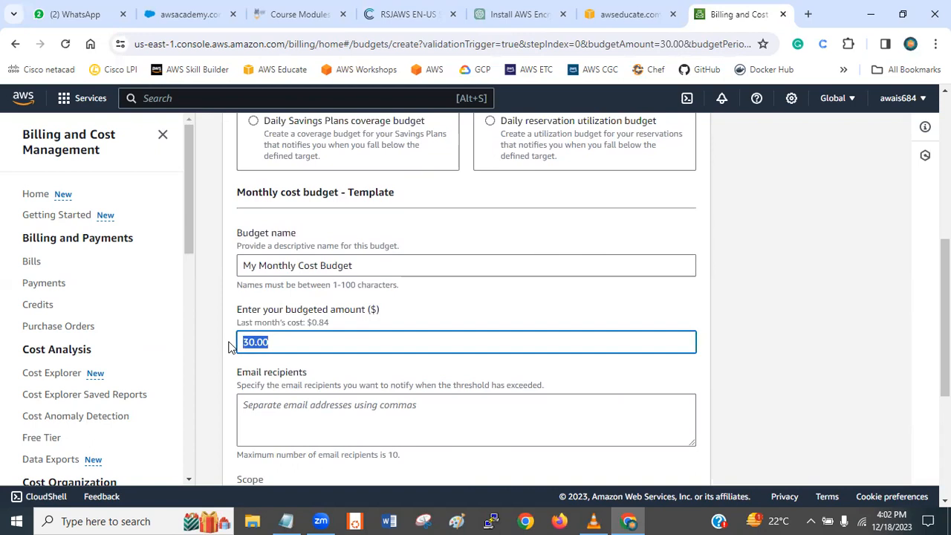
{"action": "left_click", "coordinate": [271, 341]}
{"action": "left_click_drag", "start_coordinate": [945, 304], "coordinate": [945, 328]}
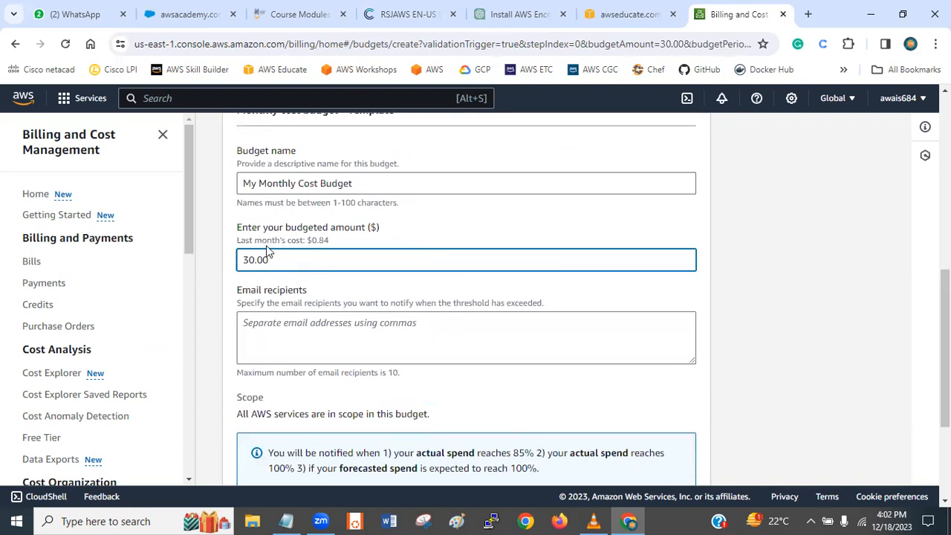
{"action": "left_click_drag", "start_coordinate": [238, 230], "coordinate": [369, 249]}
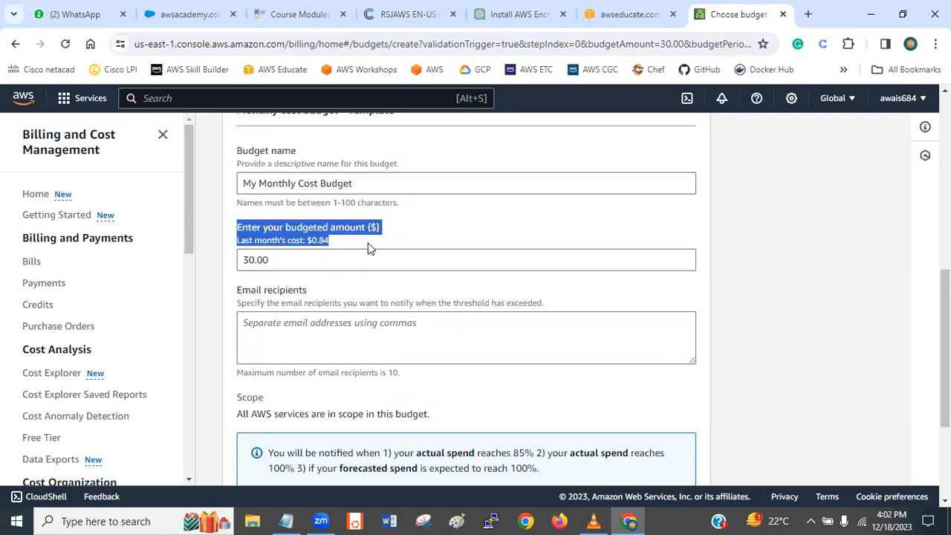
{"action": "left_click", "coordinate": [369, 248]}
{"action": "left_click_drag", "start_coordinate": [238, 229], "coordinate": [328, 235]}
{"action": "left_click", "coordinate": [343, 245]}
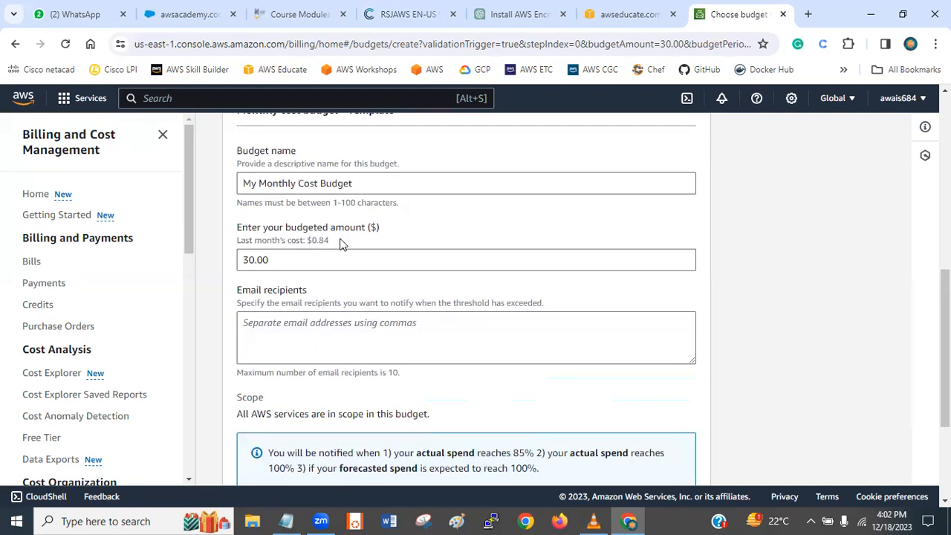
Step: Clear the budgeted amount and review the remaining settings of the monthly cost budget
{"action": "left_click", "coordinate": [270, 259]}
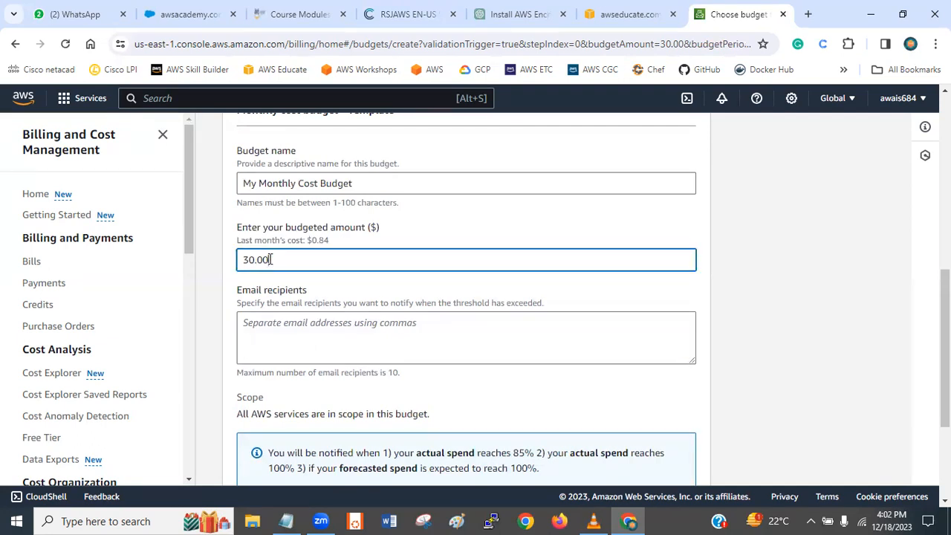
{"action": "key", "text": "BackSpace"}
{"action": "key", "text": "BackSpace"}
{"action": "key", "text": "BackSpace"}
{"action": "key", "text": "BackSpace"}
{"action": "key", "text": "BackSpace"}
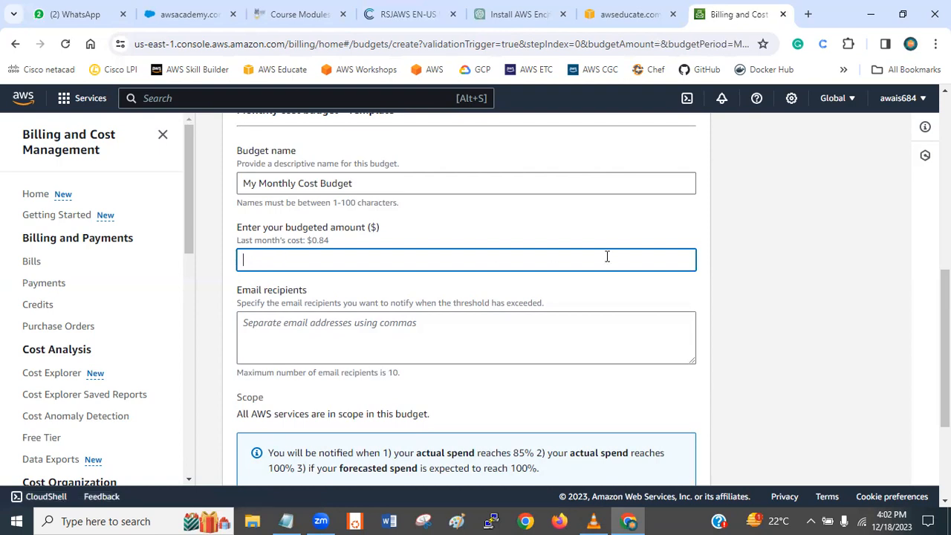
{"action": "left_click_drag", "start_coordinate": [944, 297], "coordinate": [945, 360]}
Step: Return to the course slides, zoom out one level and read the AWS Budgets slide with its notes
{"action": "left_click", "coordinate": [412, 15]}
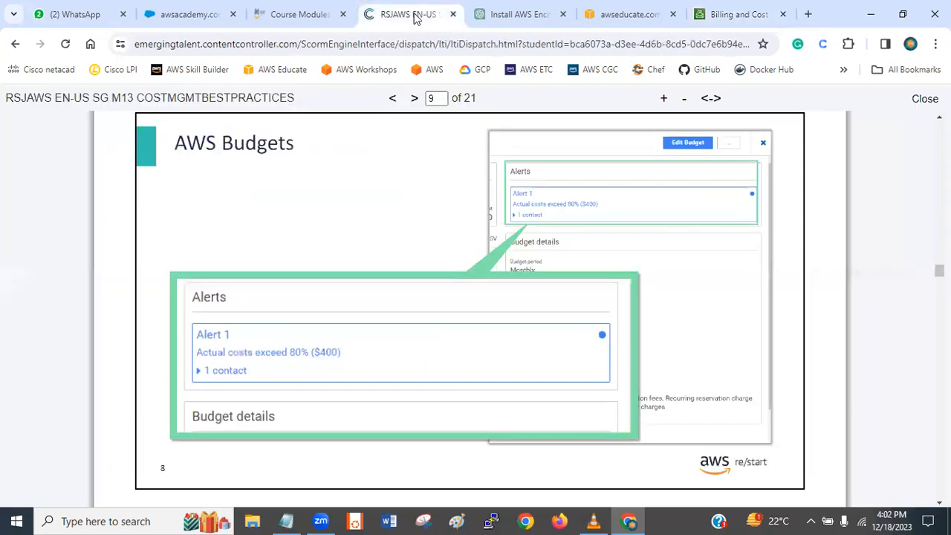
{"action": "left_click", "coordinate": [685, 99]}
{"action": "scroll", "coordinate": [664, 267], "scroll_direction": "down", "scroll_amount": 6}
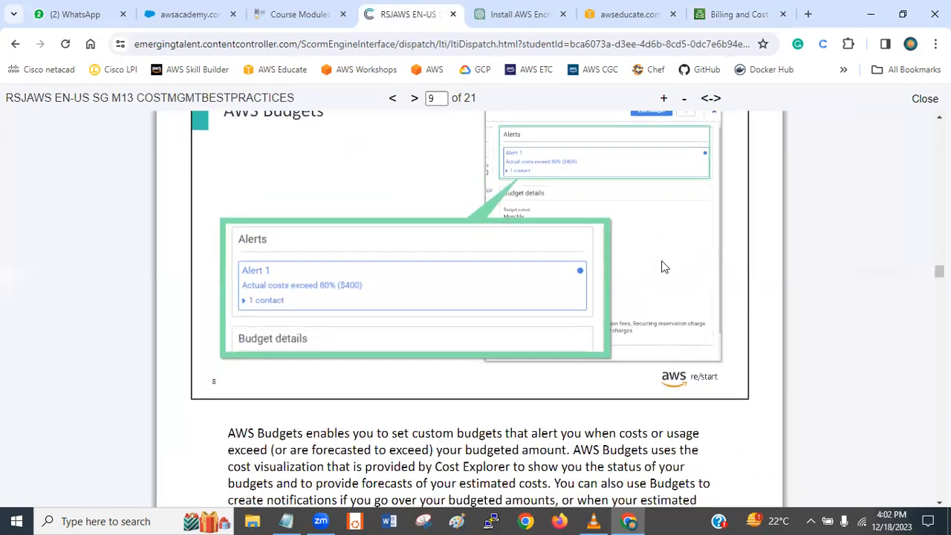
Step: Read the AWS Cost and Usage Reports slide with its notes and continue to the Amazon CloudWatch billing alarms slide
{"action": "scroll", "coordinate": [664, 267], "scroll_direction": "down", "scroll_amount": 5}
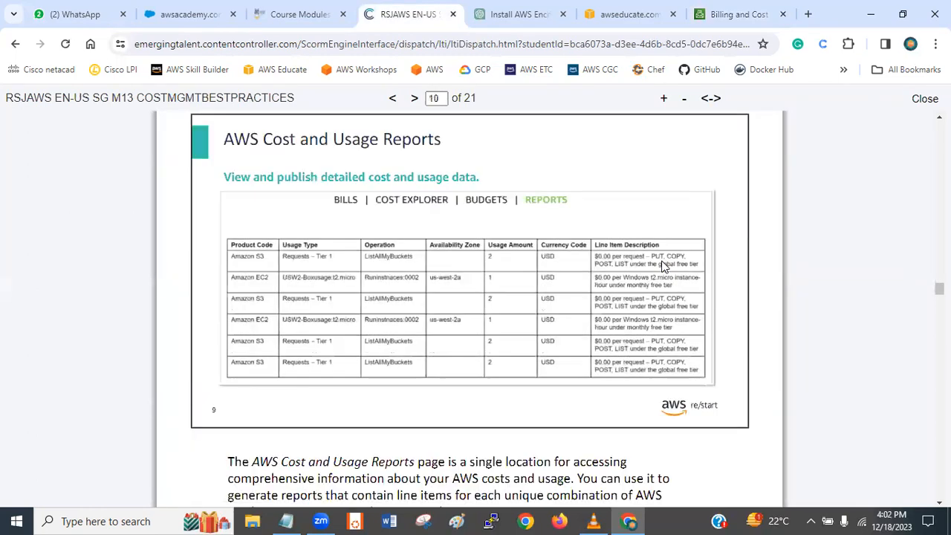
{"action": "scroll", "coordinate": [664, 267], "scroll_direction": "up", "scroll_amount": 2}
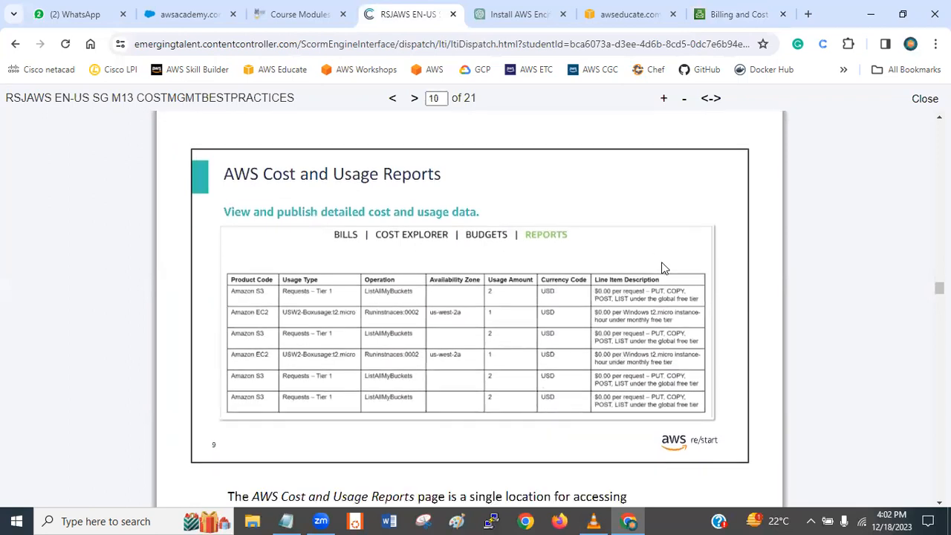
{"action": "scroll", "coordinate": [663, 268], "scroll_direction": "down", "scroll_amount": 5}
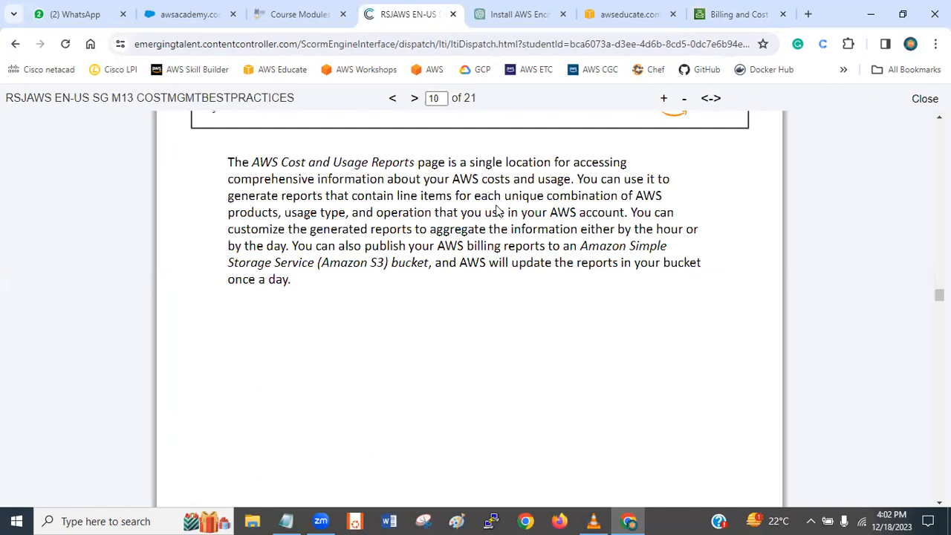
{"action": "scroll", "coordinate": [497, 212], "scroll_direction": "up", "scroll_amount": 4}
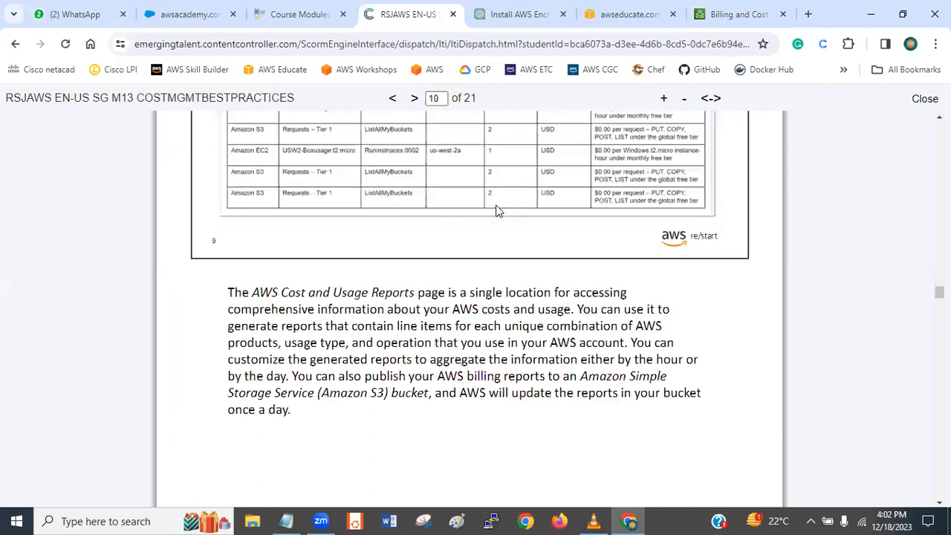
{"action": "scroll", "coordinate": [498, 212], "scroll_direction": "down", "scroll_amount": 10}
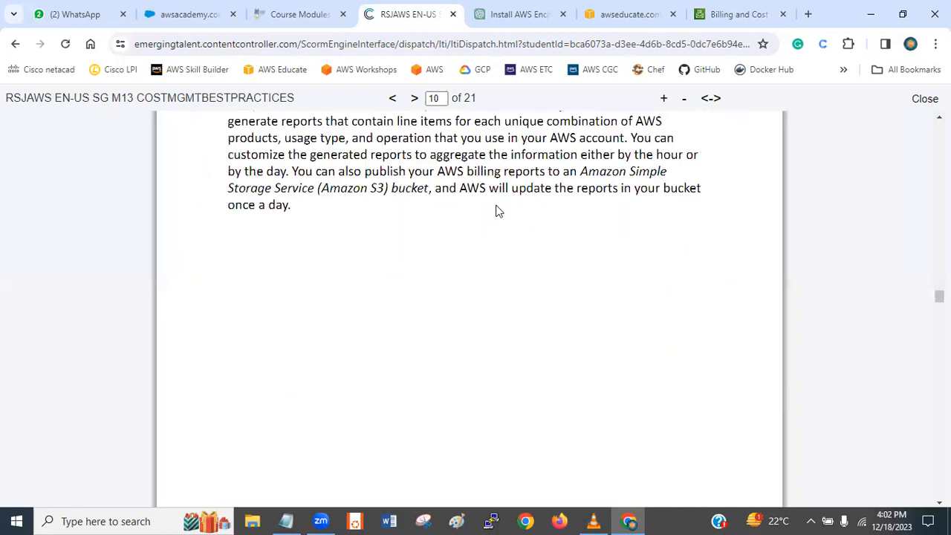
{"action": "scroll", "coordinate": [497, 211], "scroll_direction": "down", "scroll_amount": 3}
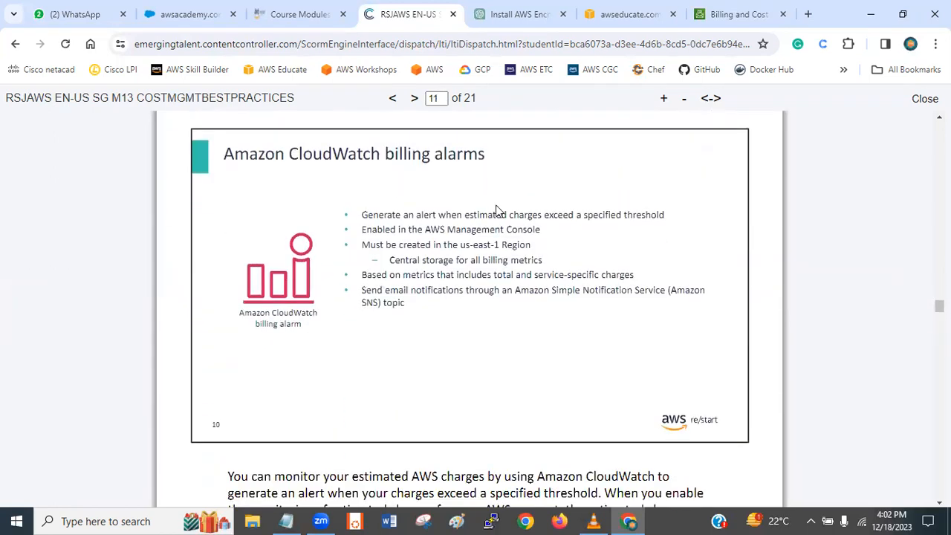
Step: Switch to the AWS console, expand the Savings Plans entries and open the Budgets Reports page to view it
{"action": "left_click", "coordinate": [699, 14]}
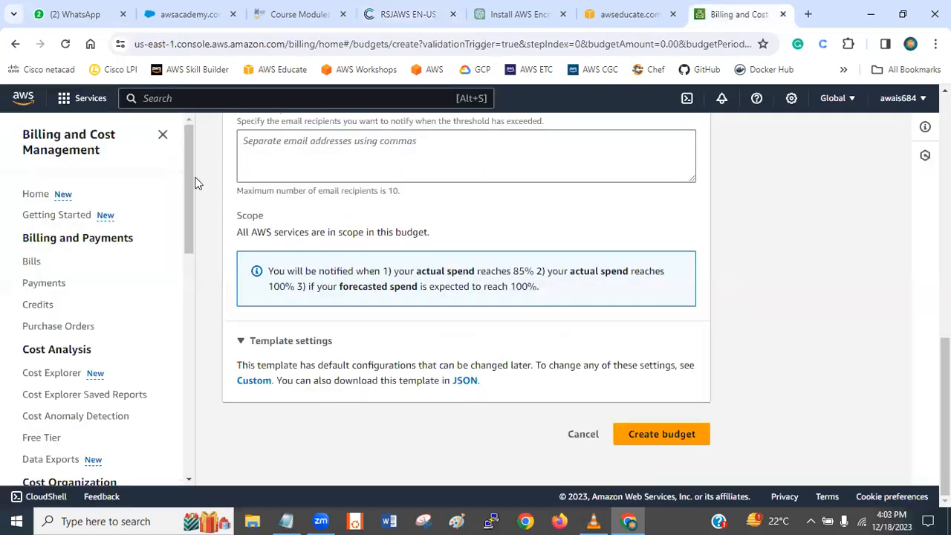
{"action": "left_click_drag", "start_coordinate": [186, 177], "coordinate": [188, 319]}
{"action": "left_click", "coordinate": [67, 302]}
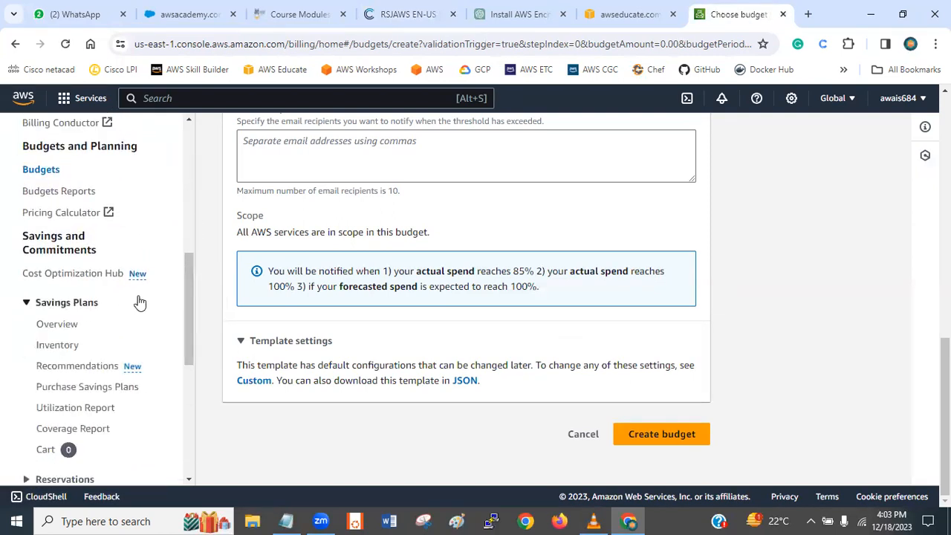
{"action": "left_click", "coordinate": [59, 191]}
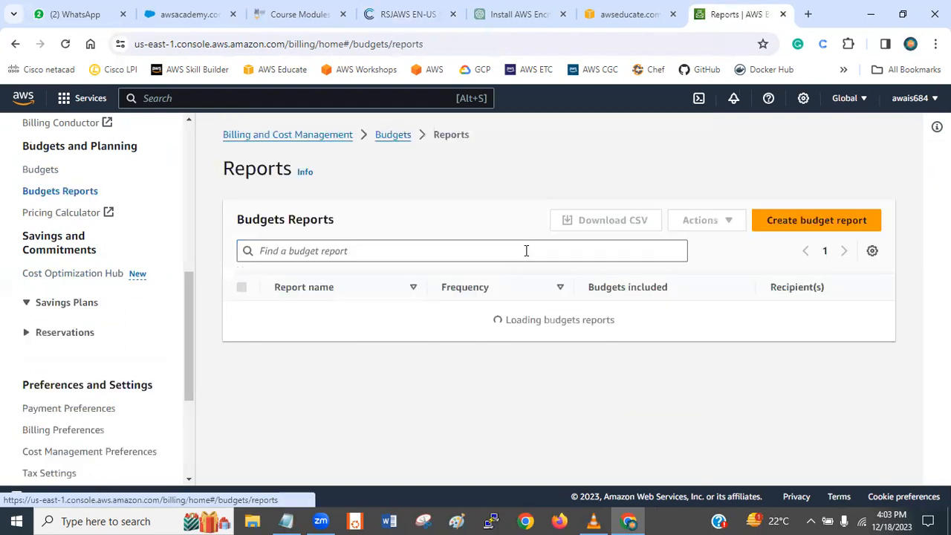
{"action": "left_click_drag", "start_coordinate": [186, 290], "coordinate": [183, 141]}
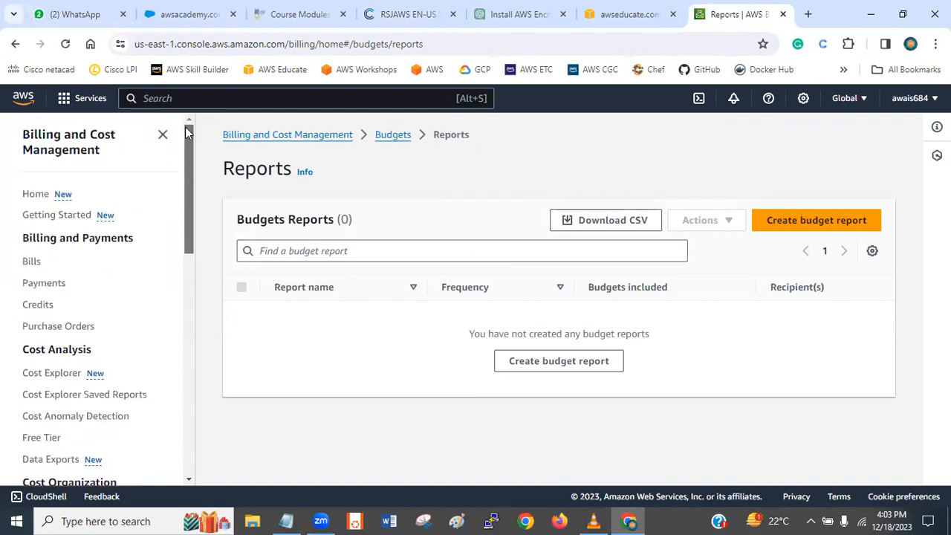
Step: Return to the course slides and read the bullet points on the Amazon CloudWatch billing alarms slide
{"action": "left_click", "coordinate": [405, 14]}
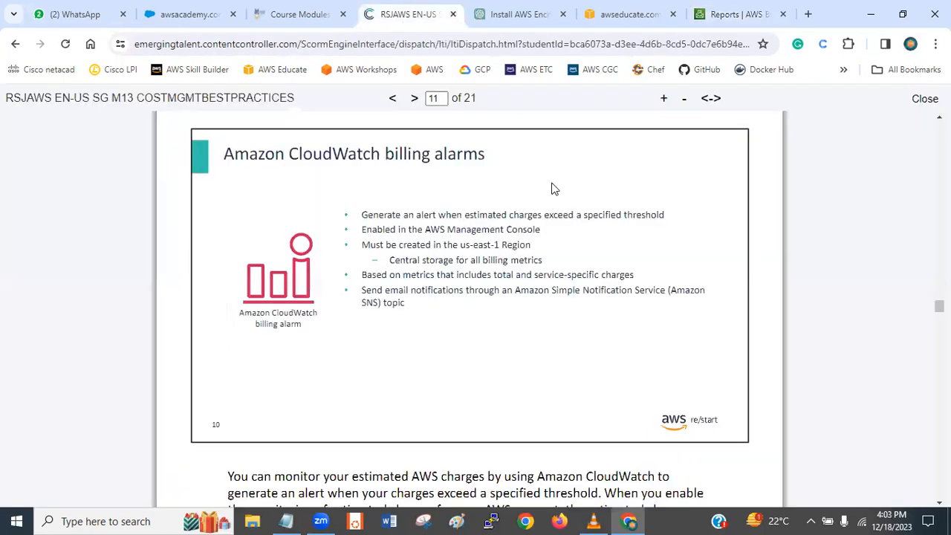
{"action": "scroll", "coordinate": [552, 189], "scroll_direction": "down", "scroll_amount": 1}
{"action": "scroll", "coordinate": [551, 189], "scroll_direction": "up", "scroll_amount": 1}
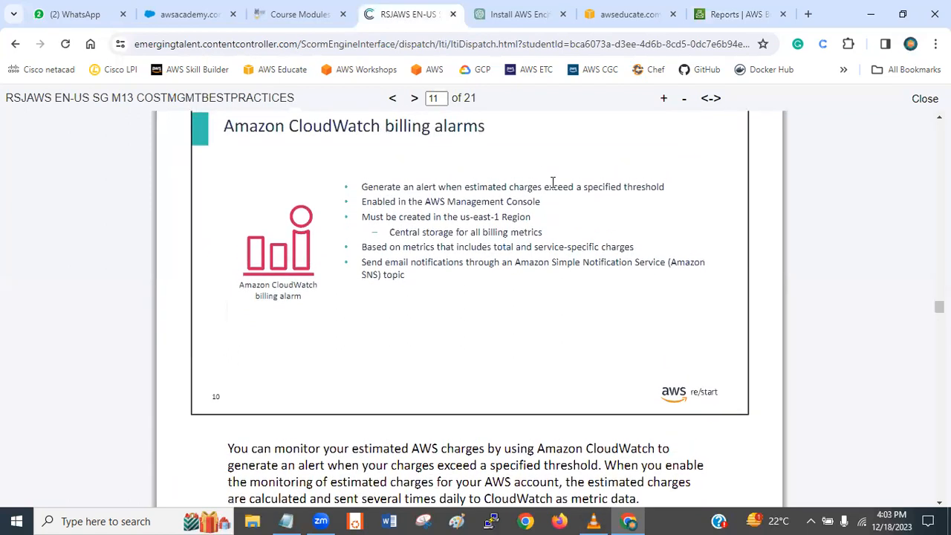
{"action": "scroll", "coordinate": [552, 189], "scroll_direction": "down", "scroll_amount": 1}
{"action": "scroll", "coordinate": [552, 188], "scroll_direction": "up", "scroll_amount": 1}
{"action": "scroll", "coordinate": [551, 189], "scroll_direction": "down", "scroll_amount": 1}
{"action": "left_click_drag", "start_coordinate": [387, 193], "coordinate": [361, 194]}
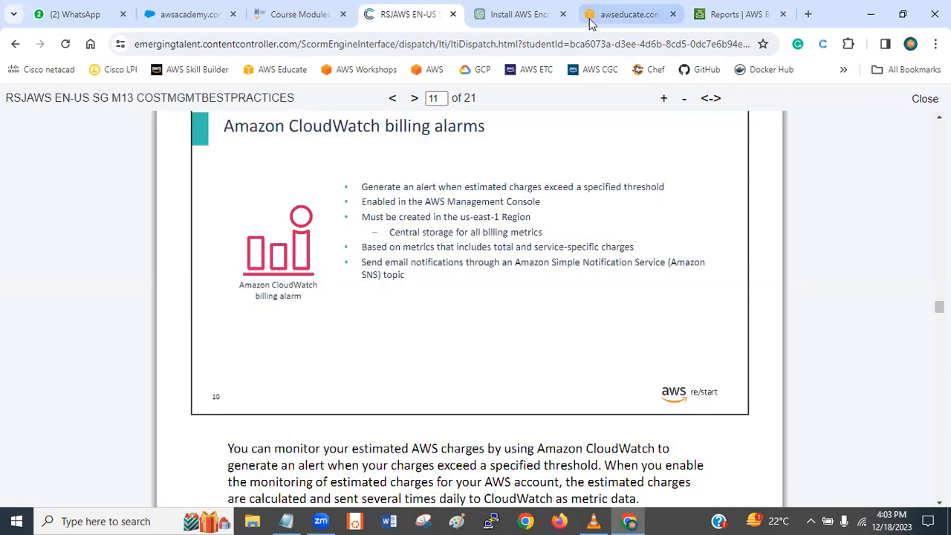
Step: Glance at the Budgets Reports page in the AWS console, then read the CloudWatch billing alarms notes through to the Designing for cost reduction slide
{"action": "left_click", "coordinate": [757, 14]}
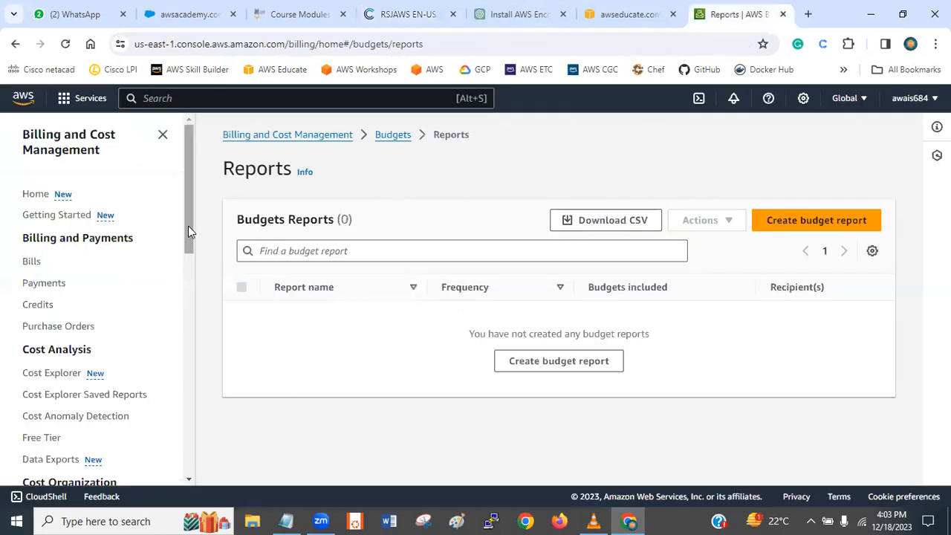
{"action": "left_click", "coordinate": [421, 12]}
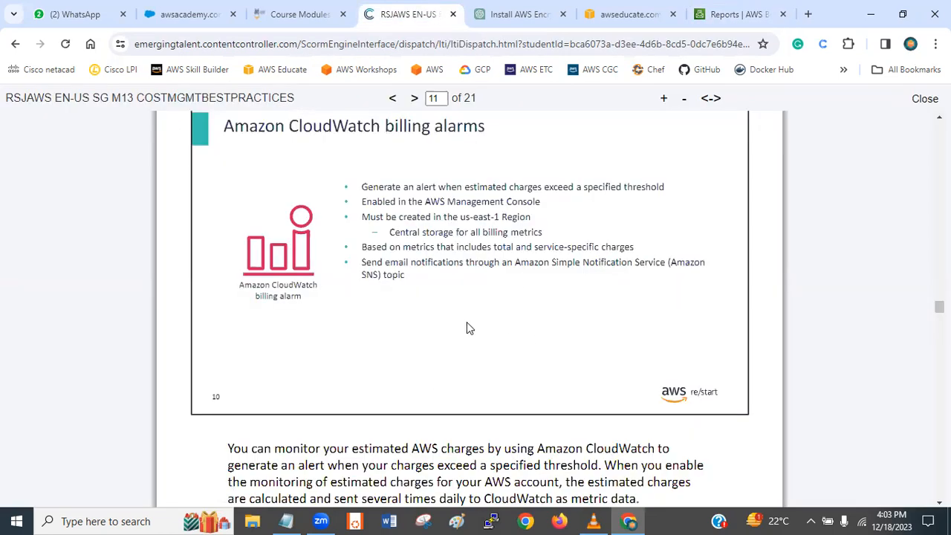
{"action": "scroll", "coordinate": [466, 322], "scroll_direction": "down", "scroll_amount": 5}
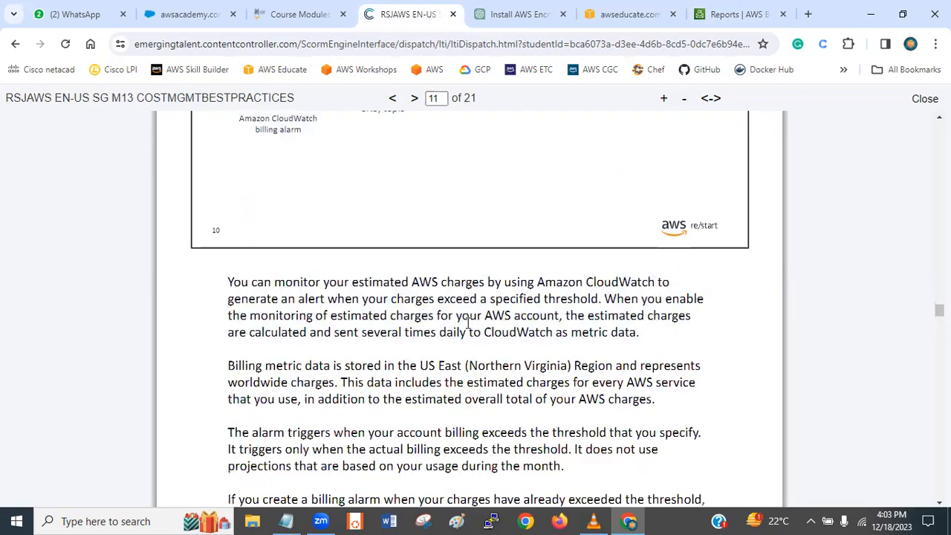
{"action": "scroll", "coordinate": [466, 327], "scroll_direction": "down", "scroll_amount": 5}
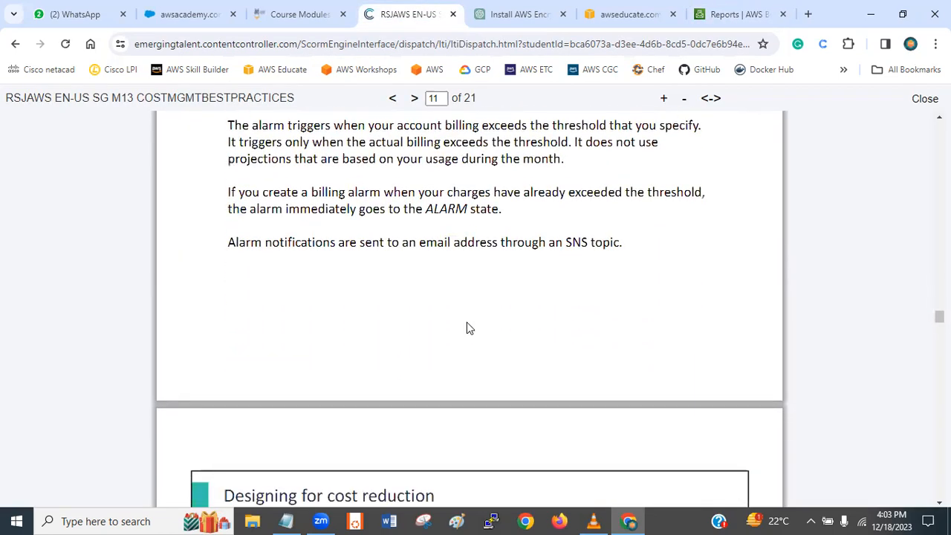
{"action": "scroll", "coordinate": [467, 327], "scroll_direction": "down", "scroll_amount": 2}
{"action": "scroll", "coordinate": [467, 327], "scroll_direction": "up", "scroll_amount": 1}
{"action": "scroll", "coordinate": [467, 327], "scroll_direction": "down", "scroll_amount": 1}
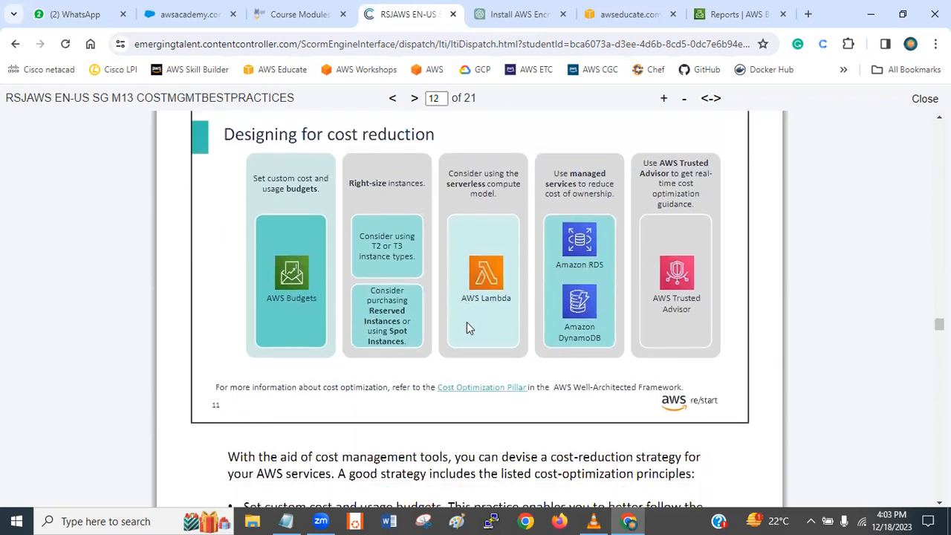
Step: Examine the Designing for cost reduction slide, highlighting its title and the "Set custom cost and usage budgets" text while reading
{"action": "scroll", "coordinate": [467, 327], "scroll_direction": "up", "scroll_amount": 1}
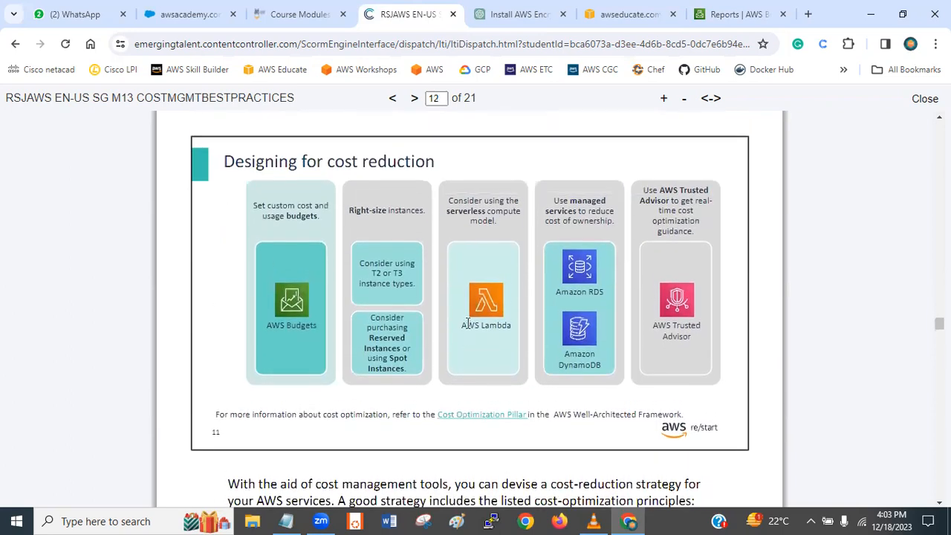
{"action": "scroll", "coordinate": [467, 322], "scroll_direction": "down", "scroll_amount": 1}
{"action": "scroll", "coordinate": [467, 321], "scroll_direction": "up", "scroll_amount": 1}
{"action": "left_click_drag", "start_coordinate": [229, 162], "coordinate": [436, 161]}
{"action": "left_click", "coordinate": [436, 161]}
{"action": "left_click_drag", "start_coordinate": [259, 208], "coordinate": [312, 219]}
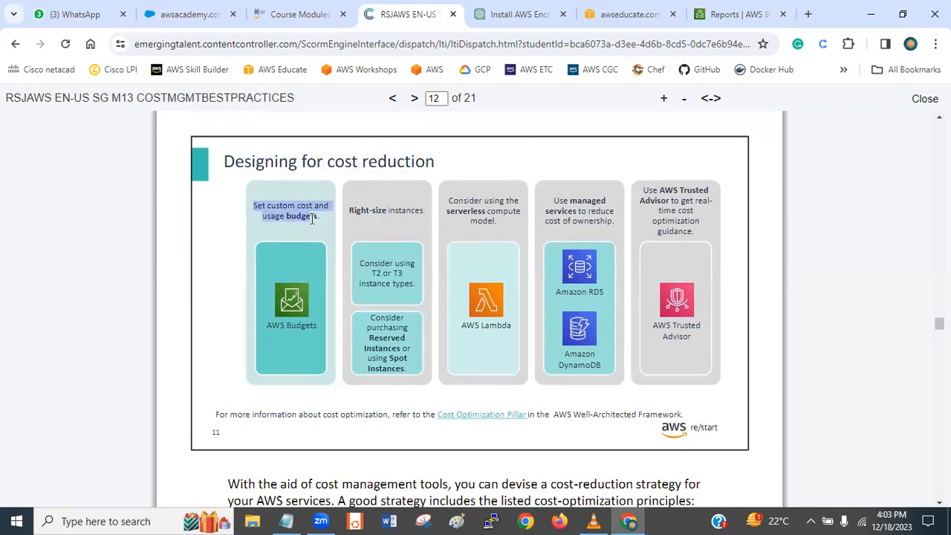
{"action": "left_click", "coordinate": [319, 217]}
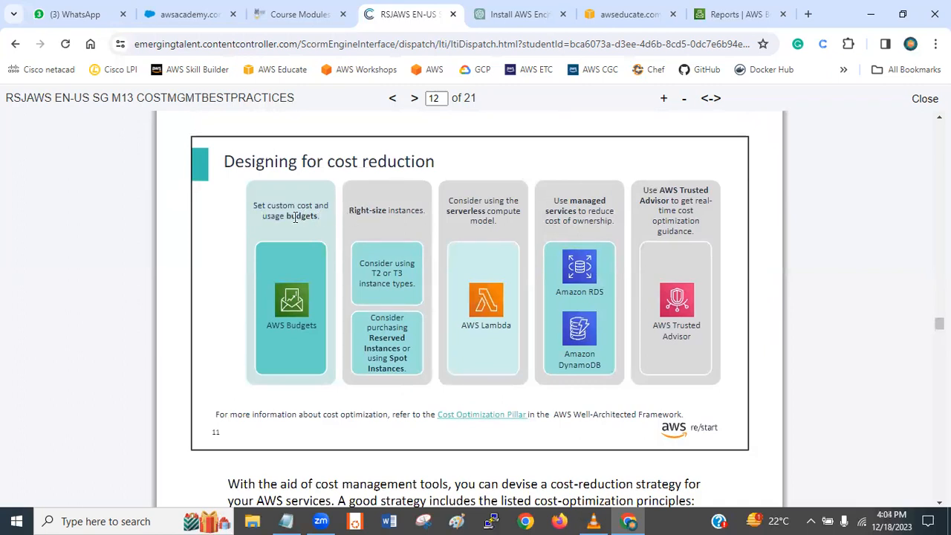
Step: Switch to the AWS console and bring the Budgets and Planning entries of the billing navigation into view
{"action": "left_click", "coordinate": [722, 10]}
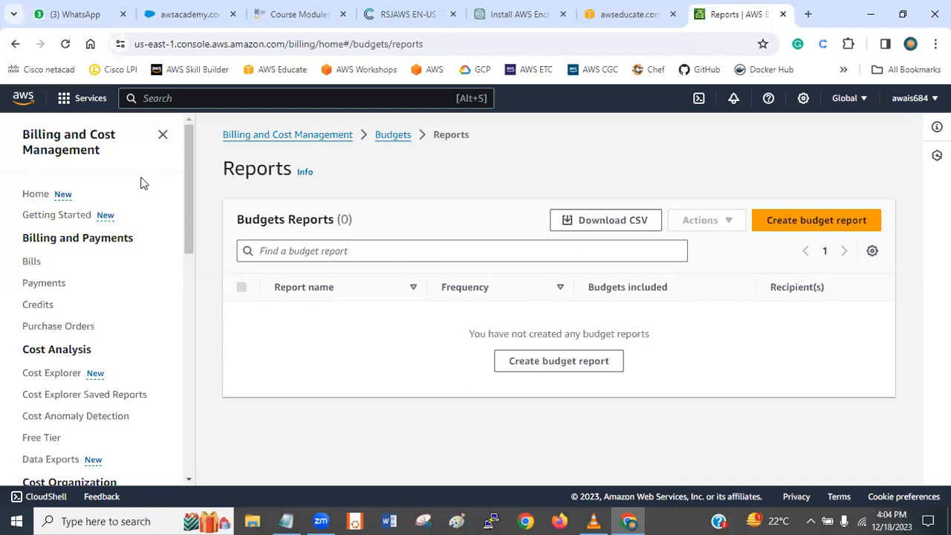
{"action": "left_click_drag", "start_coordinate": [188, 218], "coordinate": [188, 306]}
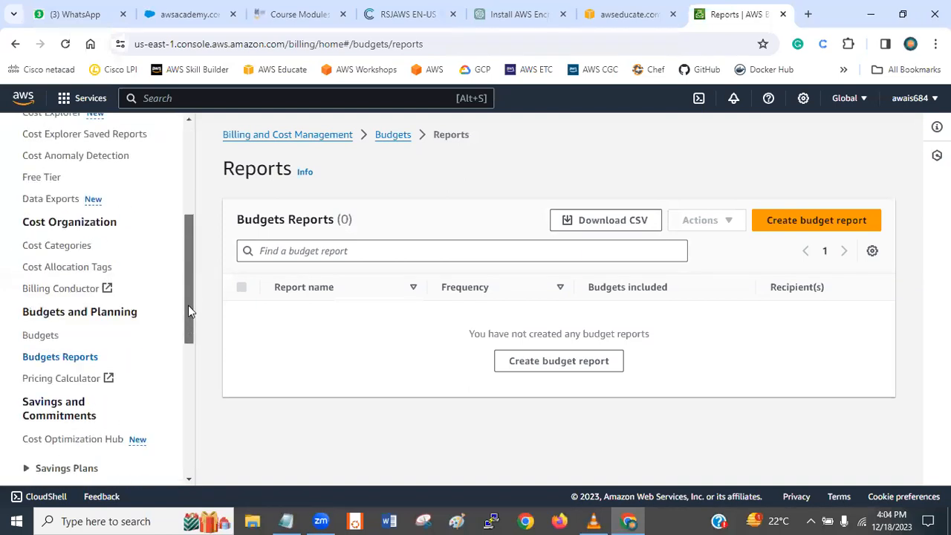